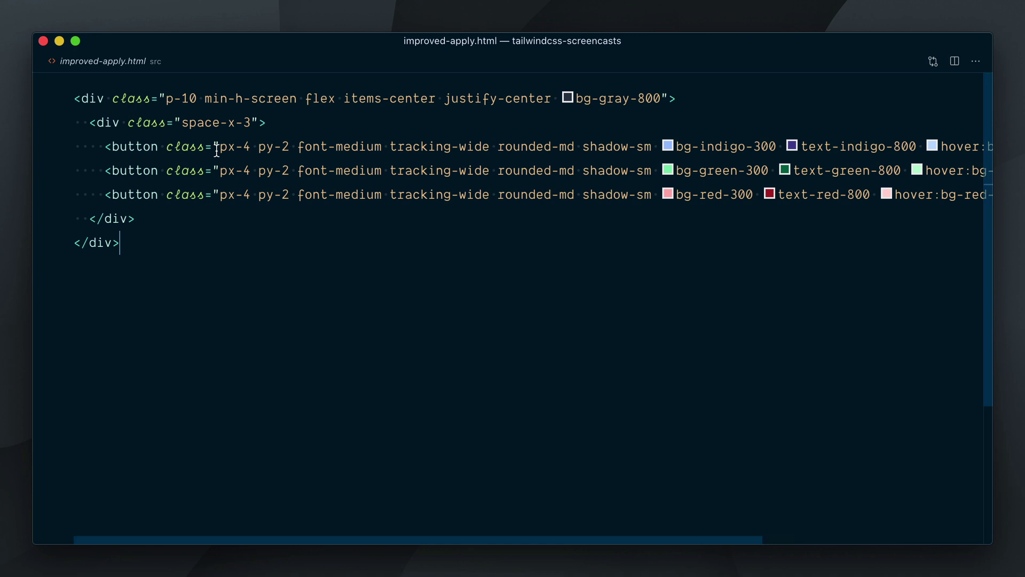
Step: Select the buttons' shared classes through shadow-sm and the first button's colour and hover classes in improved-apply.html
{"action": "left_click_drag", "start_coordinate": [220, 150], "coordinate": [677, 146]}
{"action": "key", "text": "Right"}
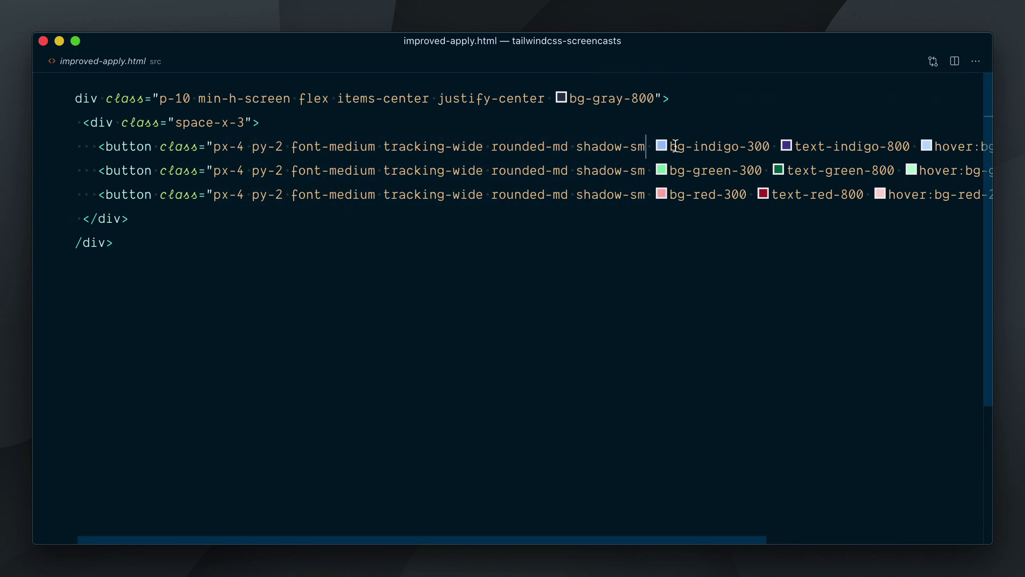
{"action": "scroll", "coordinate": [675, 146], "scroll_direction": "right", "scroll_amount": 5}
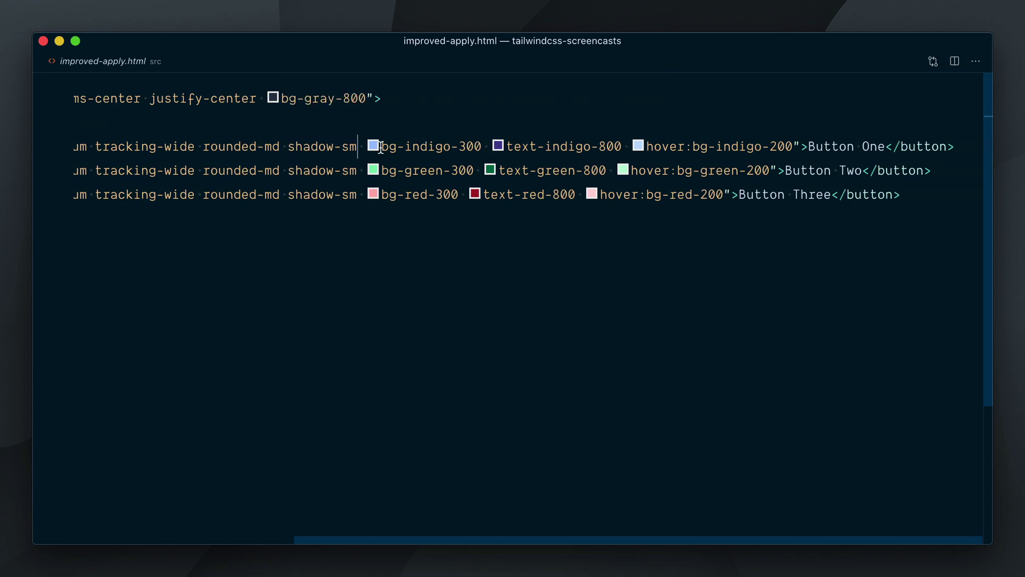
{"action": "left_click_drag", "start_coordinate": [380, 147], "coordinate": [794, 146]}
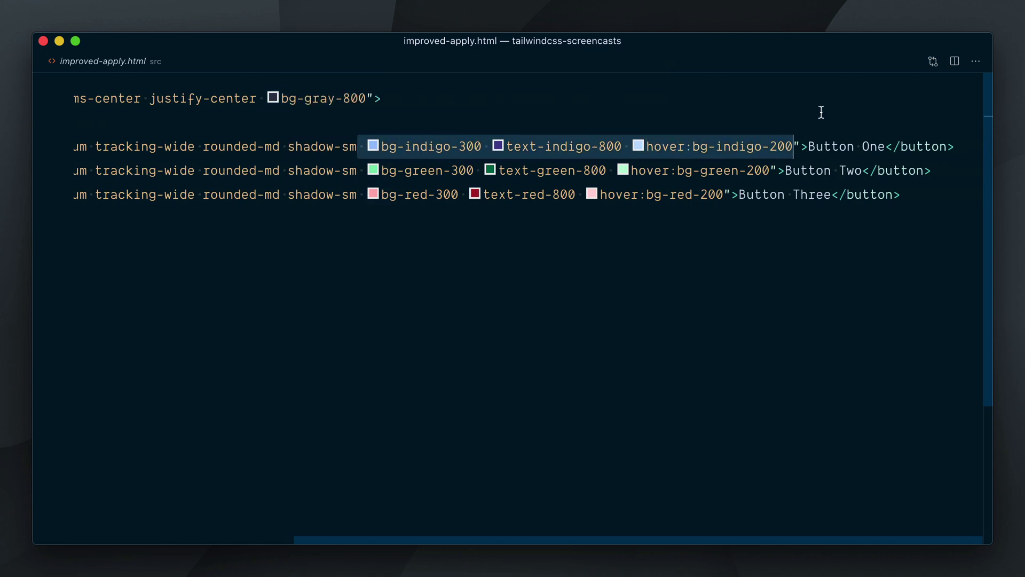
{"action": "key", "text": "super+Left"}
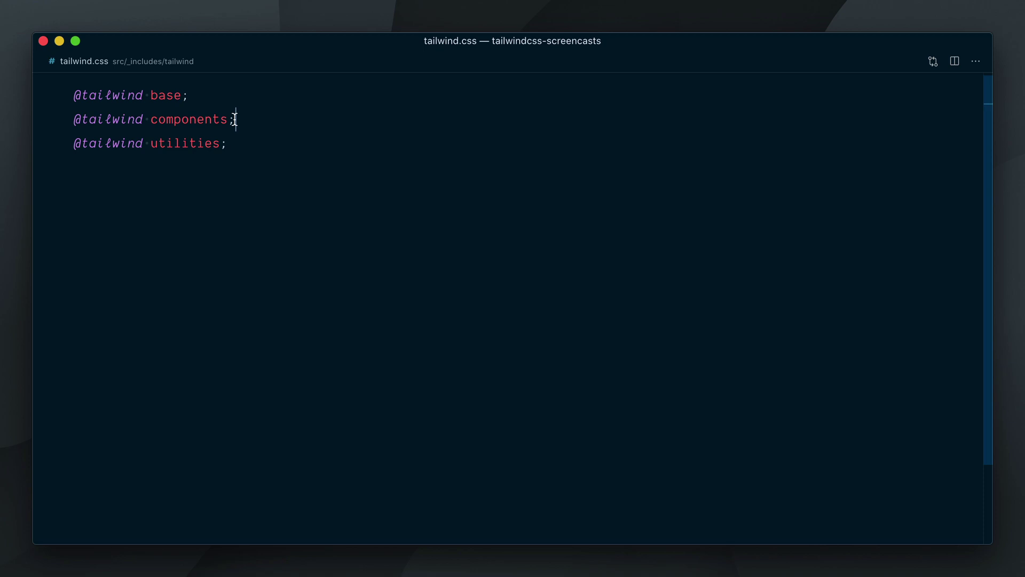
{"action": "left_click_drag", "start_coordinate": [237, 119], "coordinate": [51, 128]}
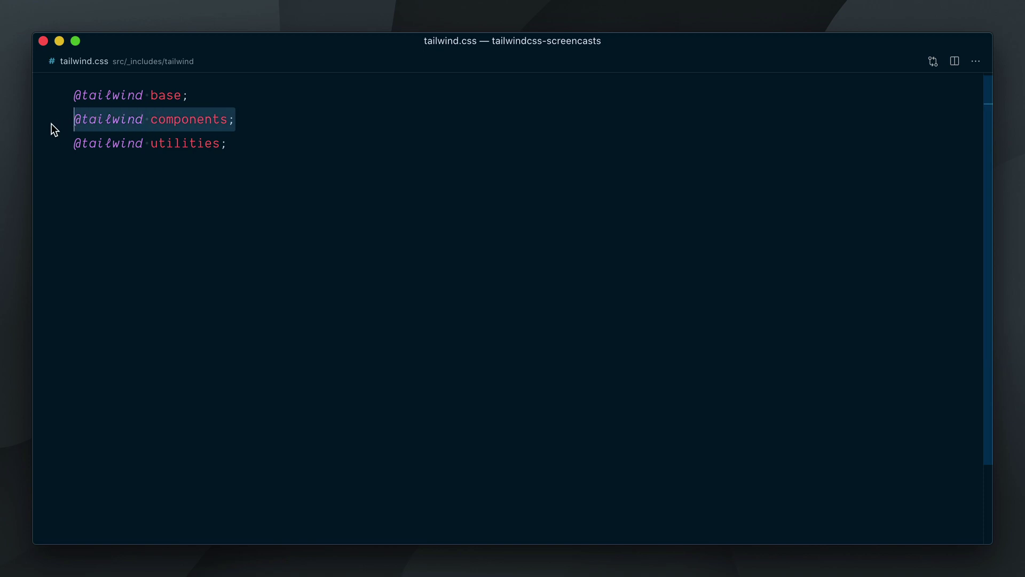
{"action": "key", "text": "Right"}
{"action": "key", "text": "Return"}
{"action": "type", "text": "/"}
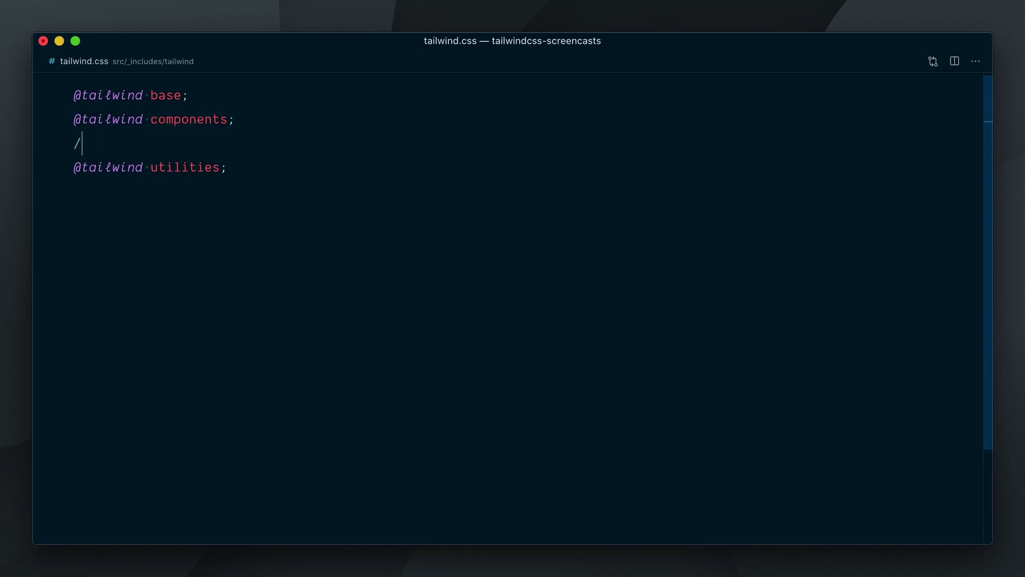
{"action": "type", "text": "/ .button "}
{"action": "type", "text": "{}"}
{"action": "left_click_drag", "start_coordinate": [237, 172], "coordinate": [34, 160]}
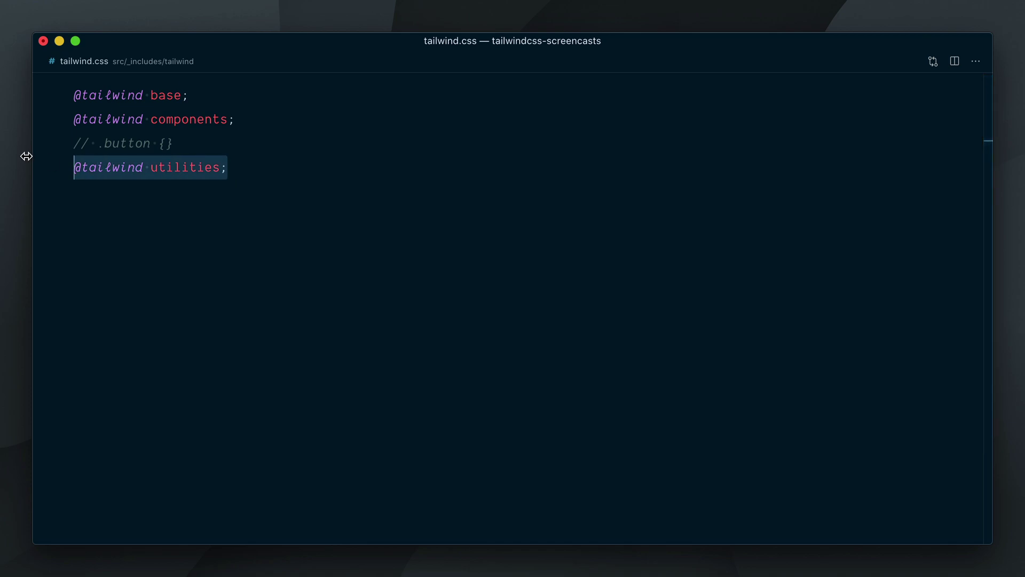
{"action": "left_click", "coordinate": [199, 153]}
{"action": "key", "text": "shift+Home"}
{"action": "key", "text": "BackSpace"}
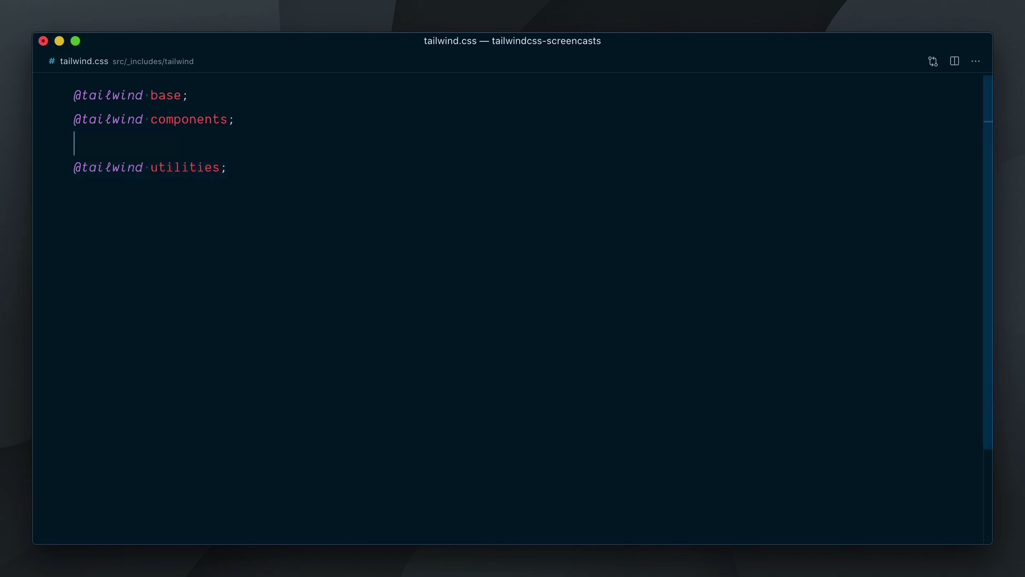
{"action": "key", "text": "BackSpace"}
{"action": "key", "text": "Down"}
{"action": "key", "text": "Return"}
{"action": "key", "text": "Return"}
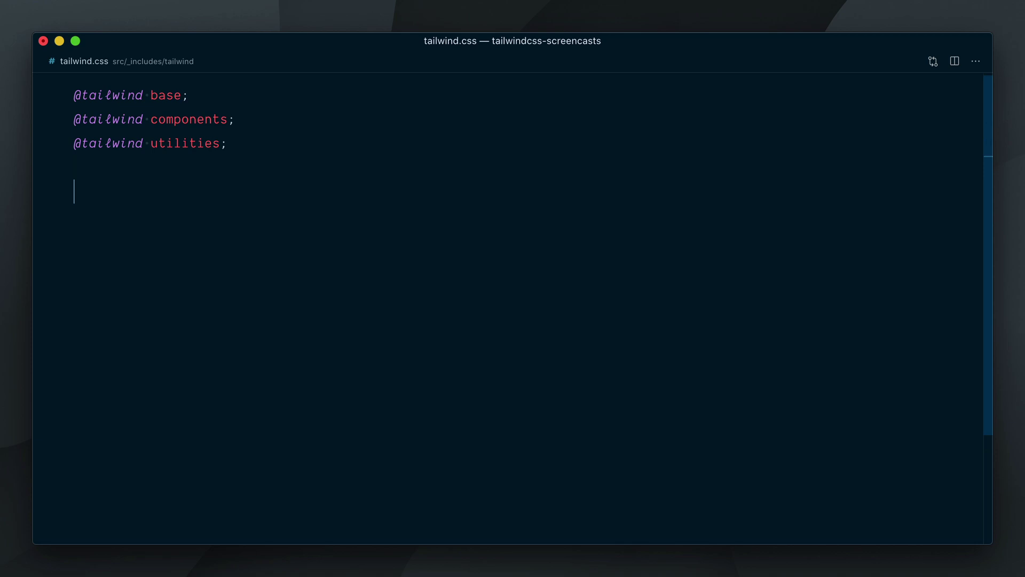
{"action": "type", "text": "@"}
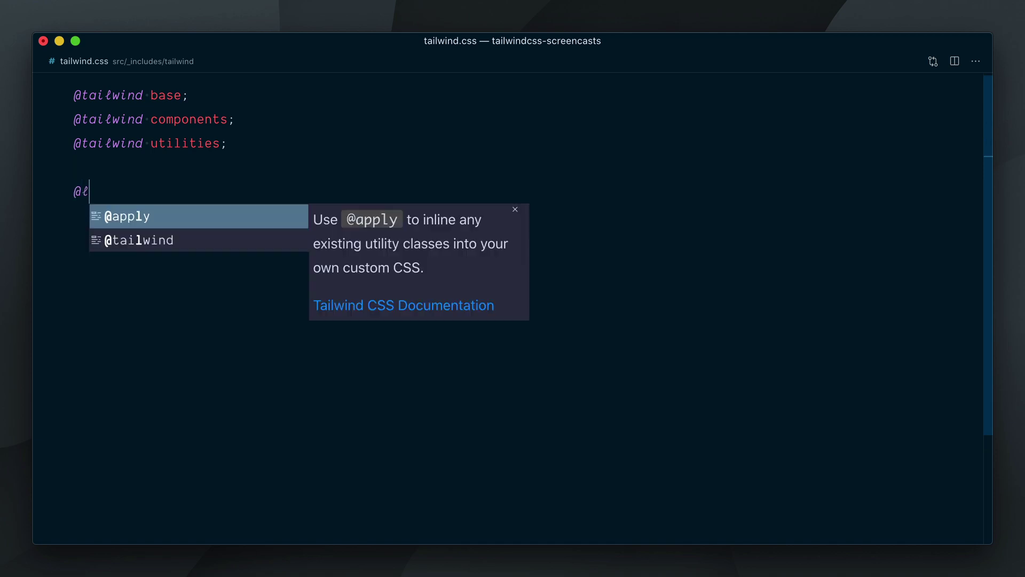
{"action": "type", "text": "layer comp"}
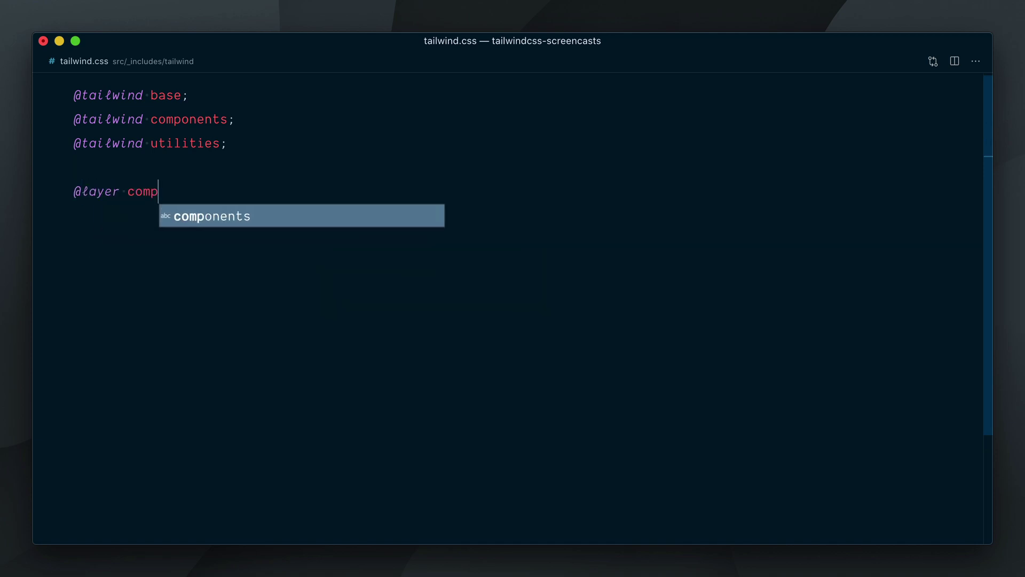
{"action": "type", "text": "onents {"}
{"action": "key", "text": "Return"}
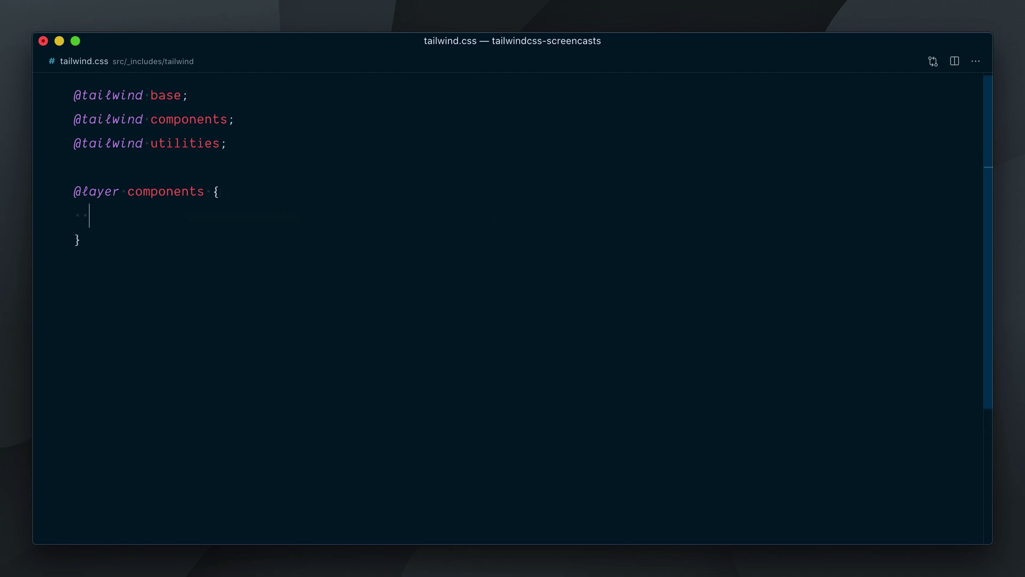
{"action": "left_click_drag", "start_coordinate": [239, 119], "coordinate": [43, 118]}
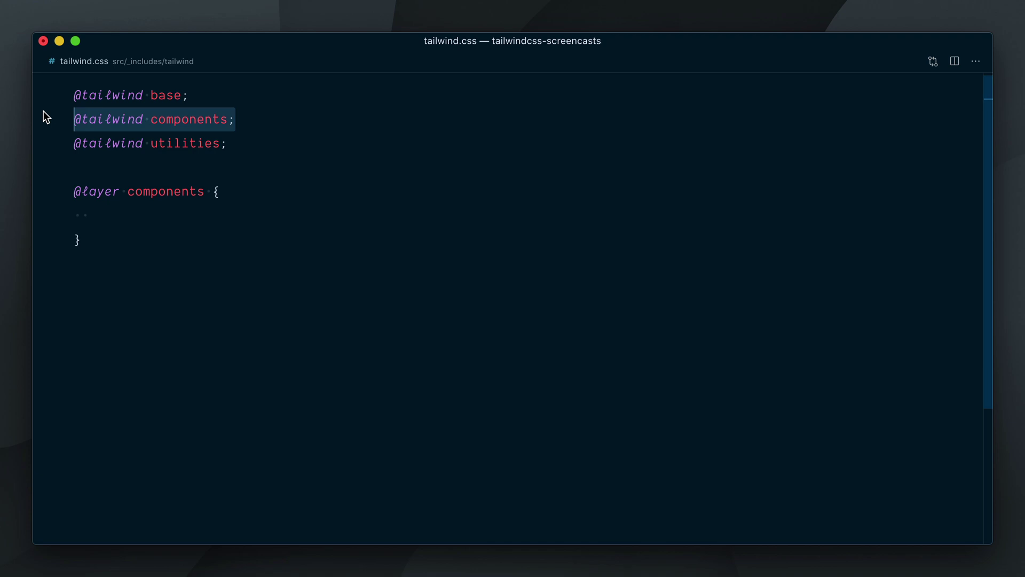
Step: Write a .button rule applying px-4 py-2 font-medium tracking-wide rounded-md shadow-sm
{"action": "left_click", "coordinate": [91, 212]}
{"action": "type", "text": ".button "}
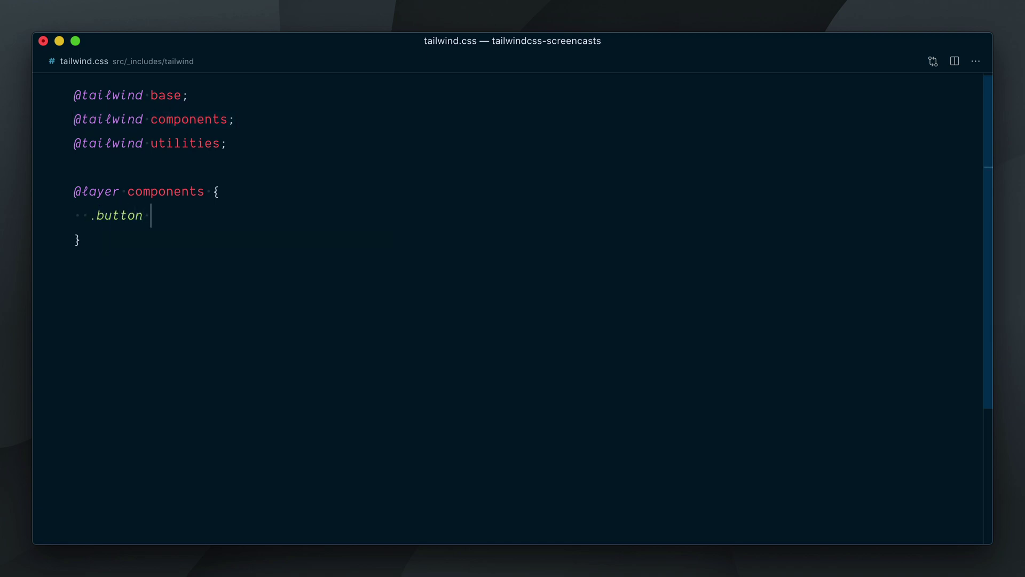
{"action": "type", "text": "{"}
{"action": "key", "text": "Return"}
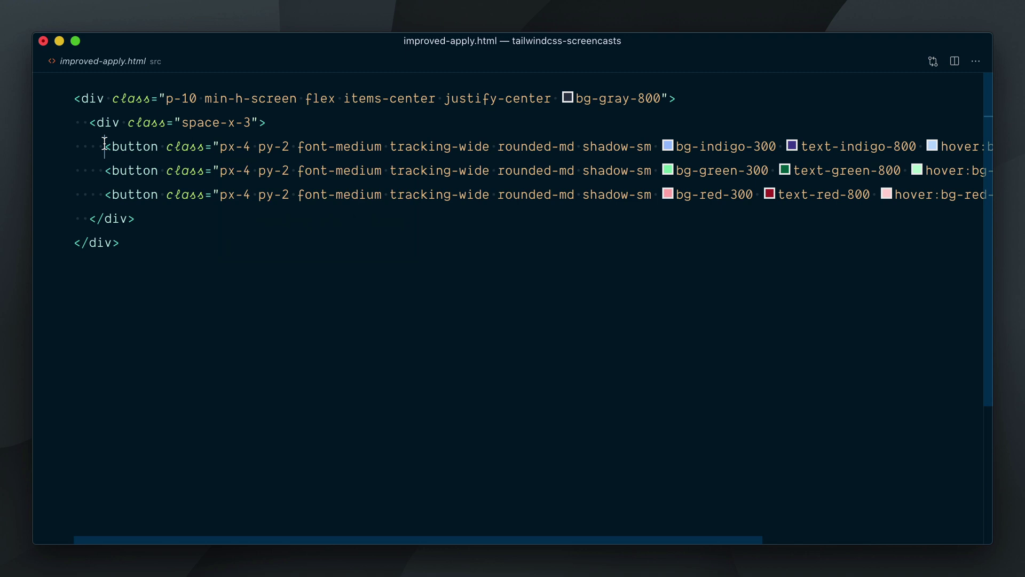
{"action": "left_click", "coordinate": [219, 147]}
{"action": "left_click_drag", "start_coordinate": [228, 147], "coordinate": [646, 155]}
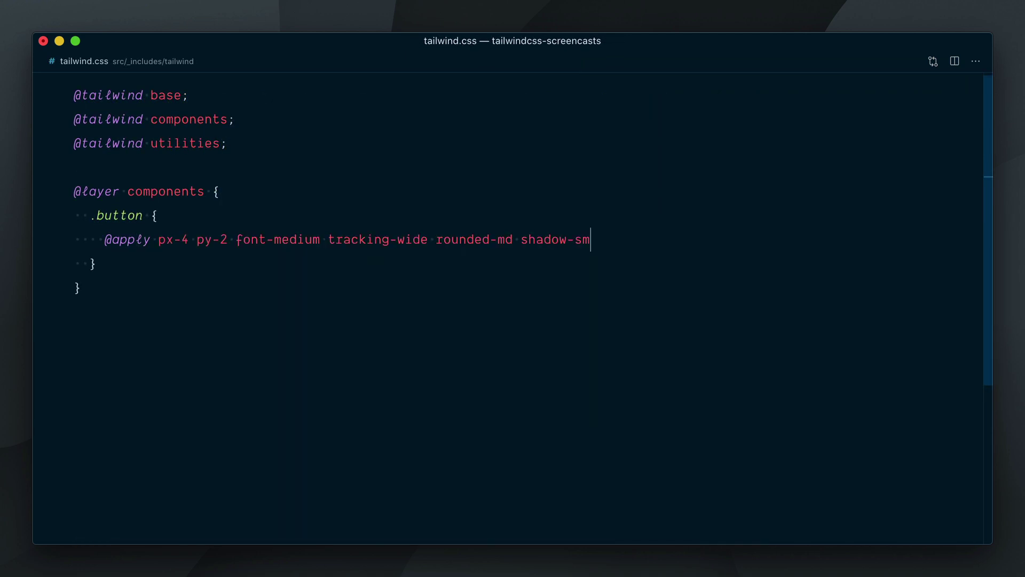
{"action": "type", "text": ";"}
{"action": "key", "text": "Down"}
Step: Add empty .button--action and .button--success modifier rules below .button
{"action": "key", "text": "Return"}
{"action": "key", "text": "Return"}
{"action": "type", "text": ".button"}
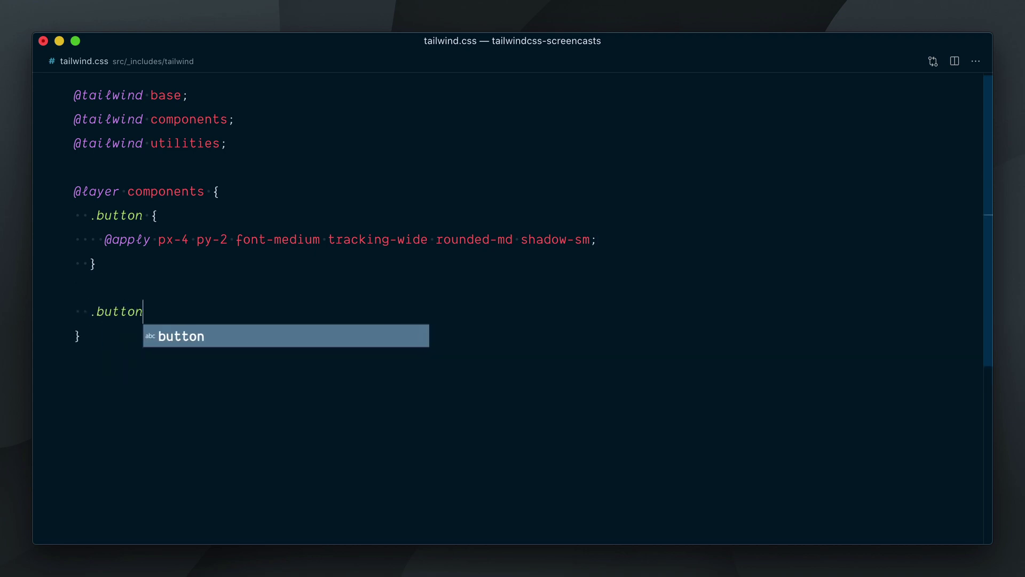
{"action": "type", "text": "--action "}
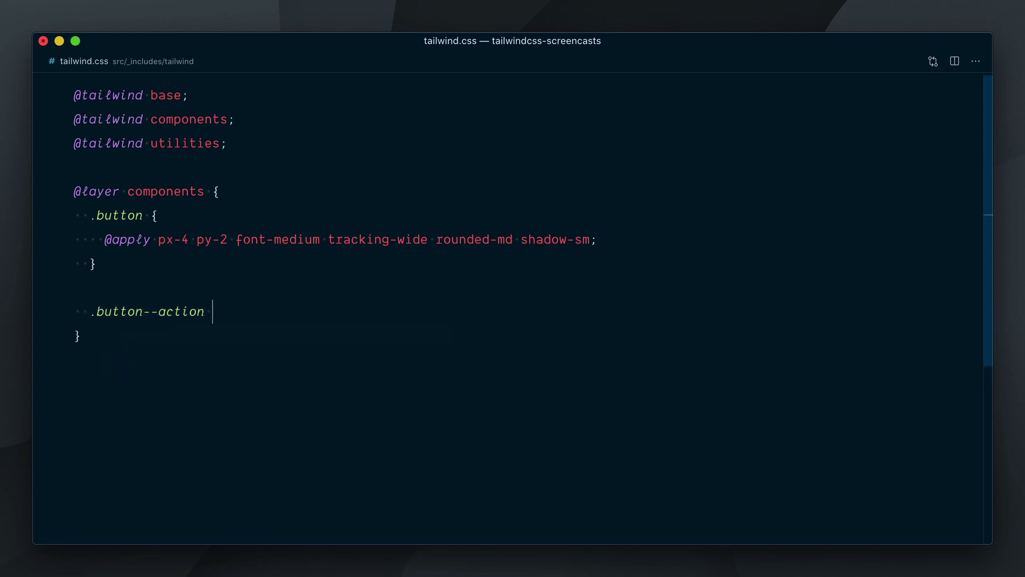
{"action": "type", "text": "{}"}
{"action": "key", "text": "Return"}
{"action": "type", "text": ".button"}
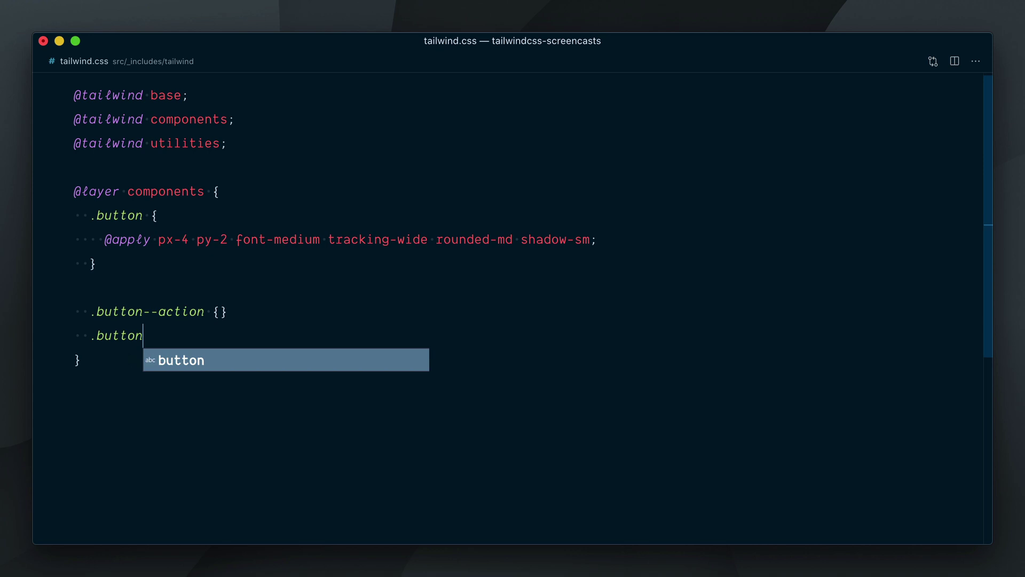
{"action": "type", "text": "--success {}"}
{"action": "key", "text": "Return"}
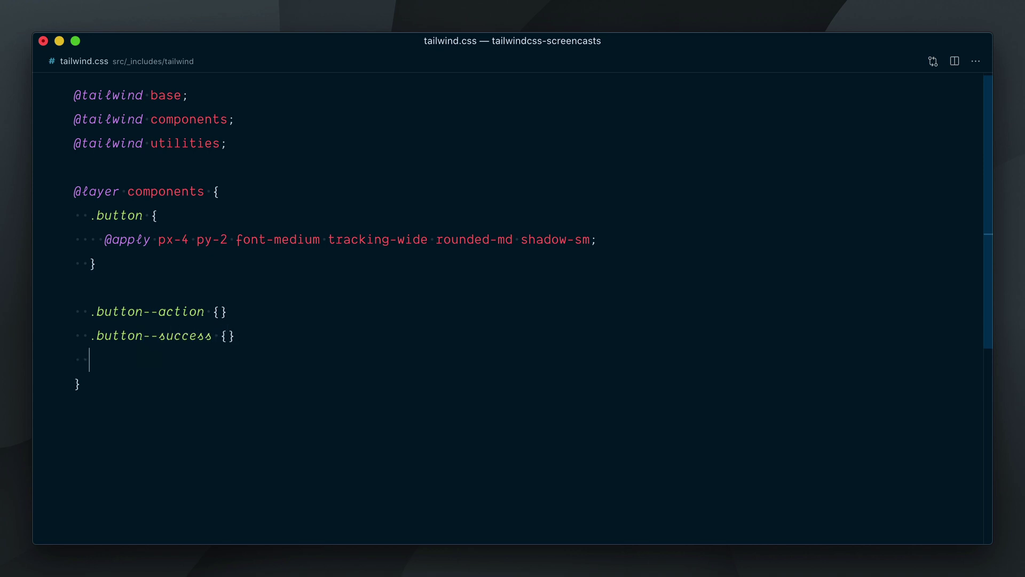
{"action": "type", "text": ".button--w"}
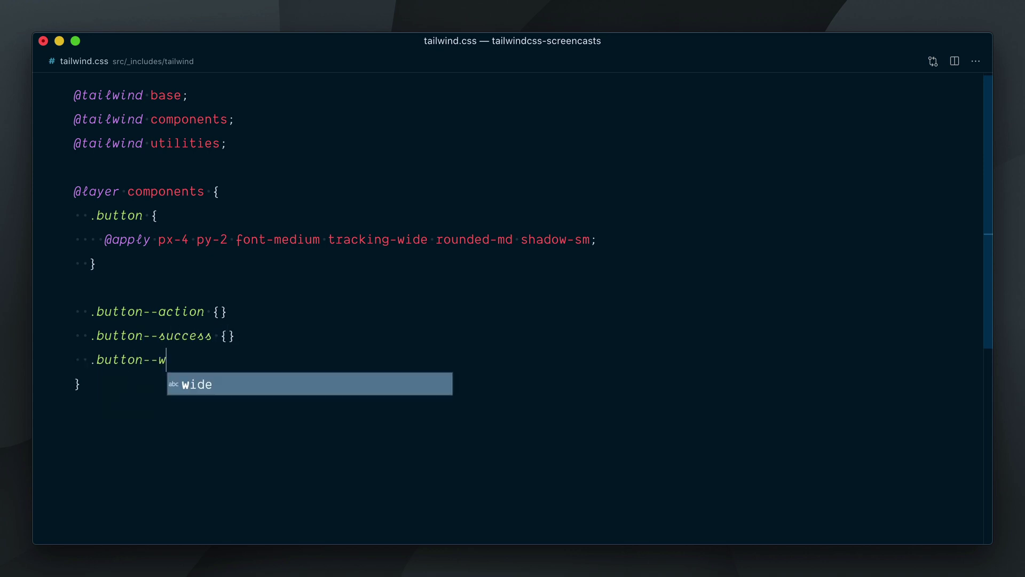
{"action": "type", "text": "arning {"}
Step: Paste the first button's indigo colour and hover classes into the .button--action rule
{"action": "key", "text": "ctrl+Tab"}
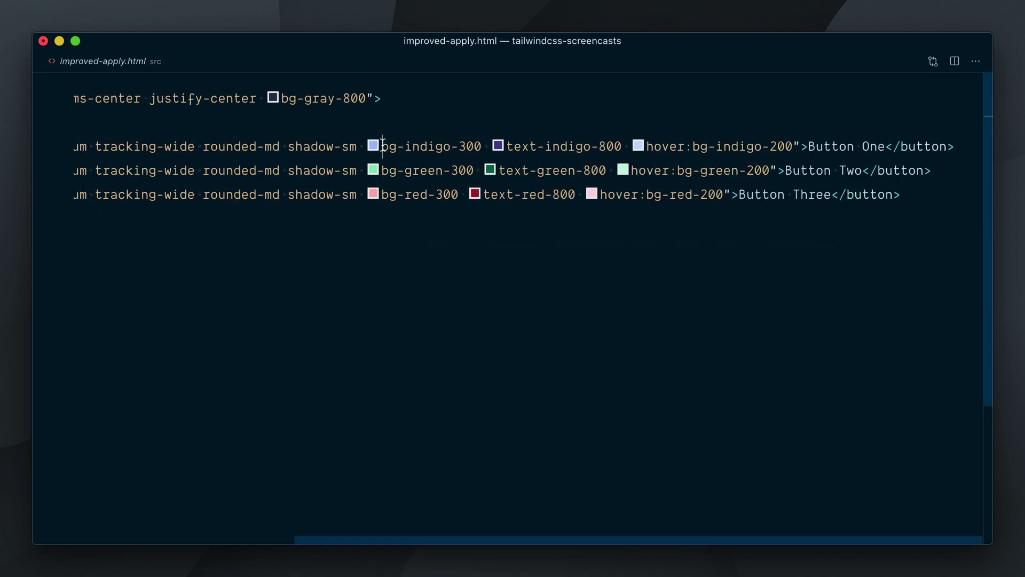
{"action": "left_click_drag", "start_coordinate": [382, 146], "coordinate": [795, 148]}
{"action": "key", "text": "ctrl+c"}
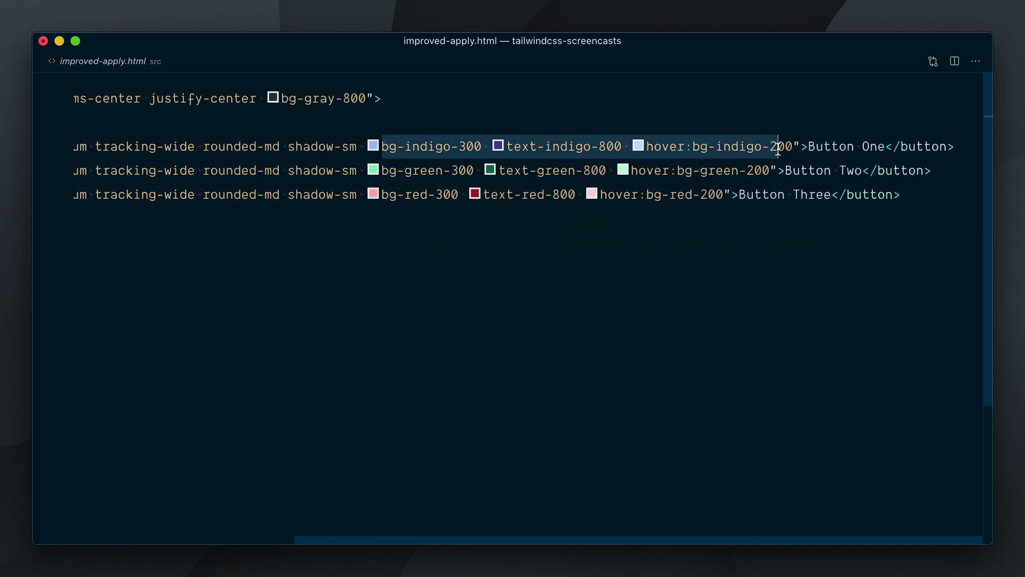
{"action": "key", "text": "ctrl+Tab"}
{"action": "key", "text": "Return"}
{"action": "type", "text": "@"}
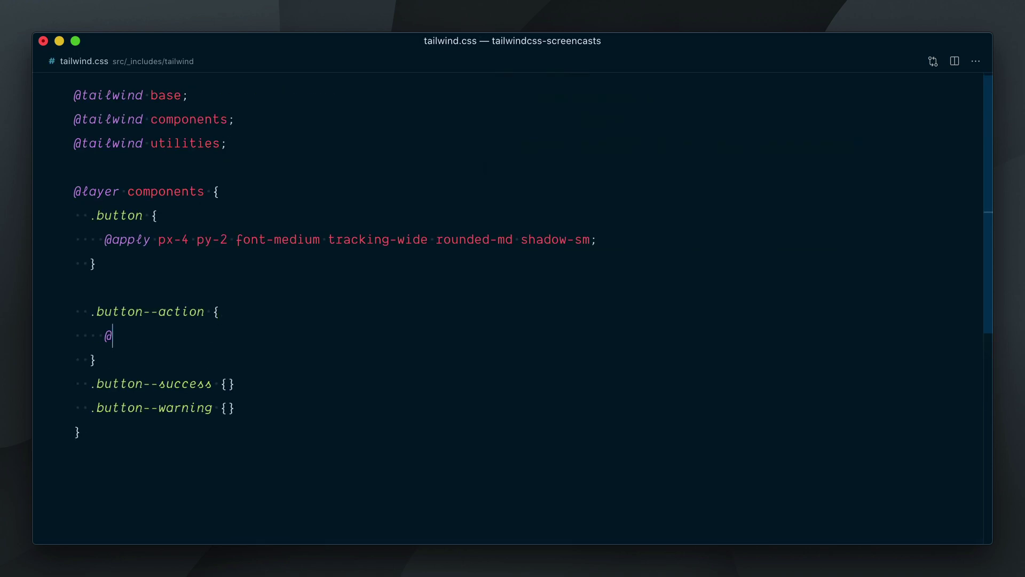
{"action": "type", "text": "apply"}
{"action": "key", "text": "ctrl+v"}
{"action": "type", "text": ";"}
{"action": "key", "text": "shift+Home"}
{"action": "key", "text": "ctrl+c"}
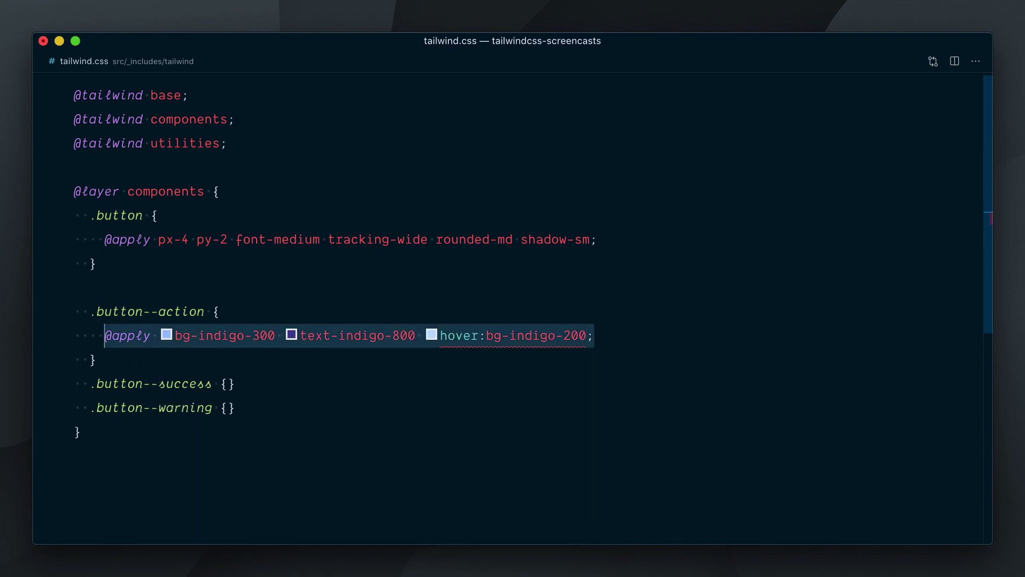
{"action": "key", "text": "Return"}
{"action": "key", "text": "ctrl+v"}
{"action": "double_click", "coordinate": [221, 406]}
{"action": "key", "text": "ctrl+d"}
{"action": "key", "text": "ctrl+d"}
{"action": "type", "text": "g"}
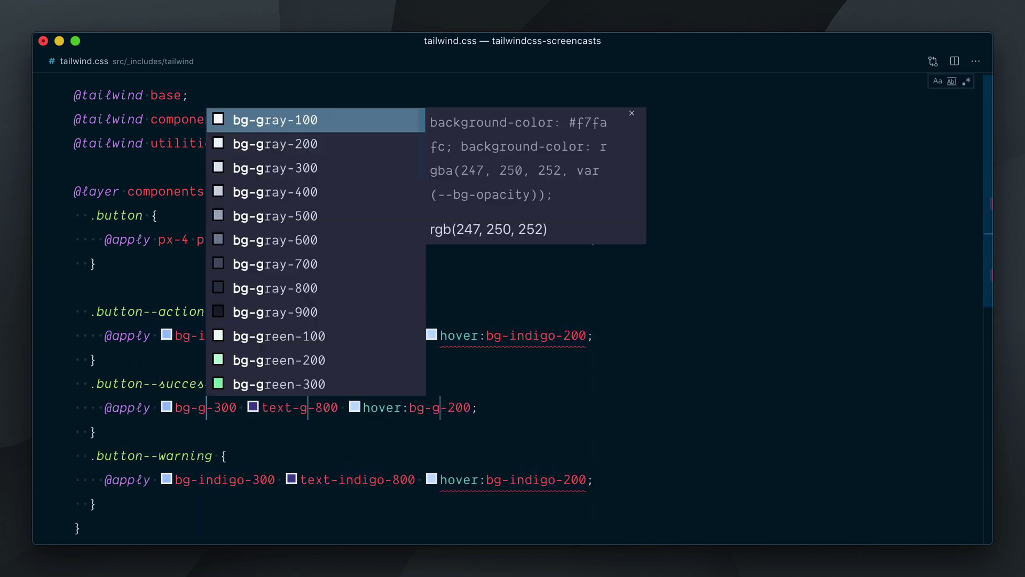
{"action": "type", "text": "reen"}
{"action": "double_click", "coordinate": [232, 479]}
{"action": "key", "text": "ctrl+d"}
{"action": "key", "text": "ctrl+d"}
{"action": "type", "text": "red"}
{"action": "left_click", "coordinate": [621, 479]}
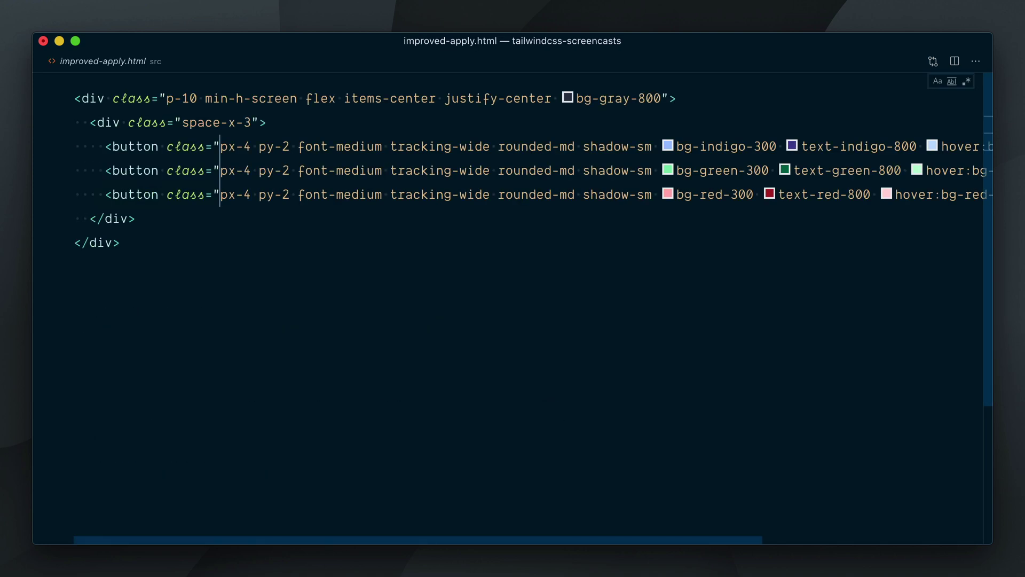
Step: Replace the buttons' class lists with 'button button--action', renaming the second and third to success and warning
{"action": "key", "text": "shift+Home"}
{"action": "key", "text": "shift+End"}
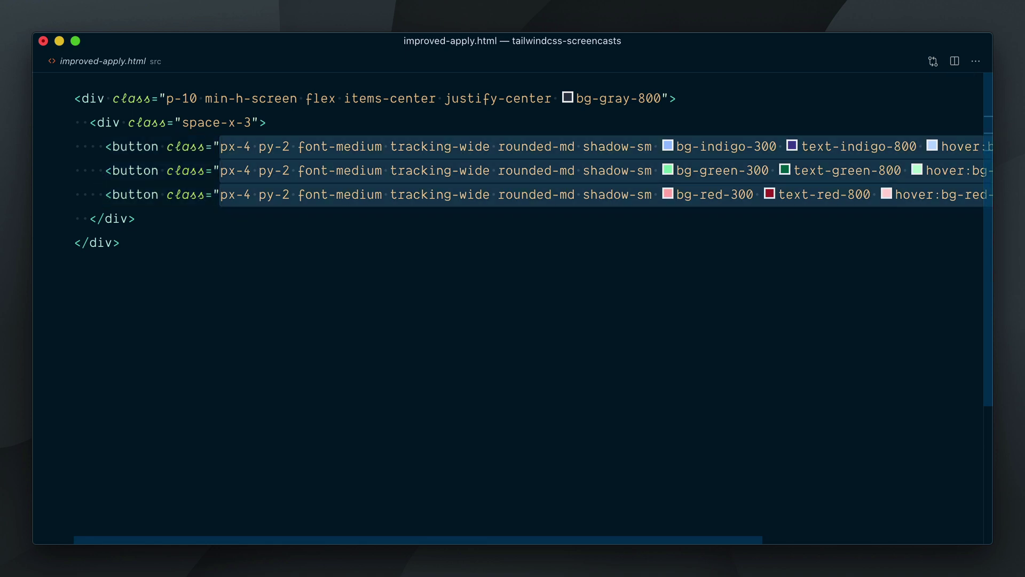
{"action": "type", "text": "button"}
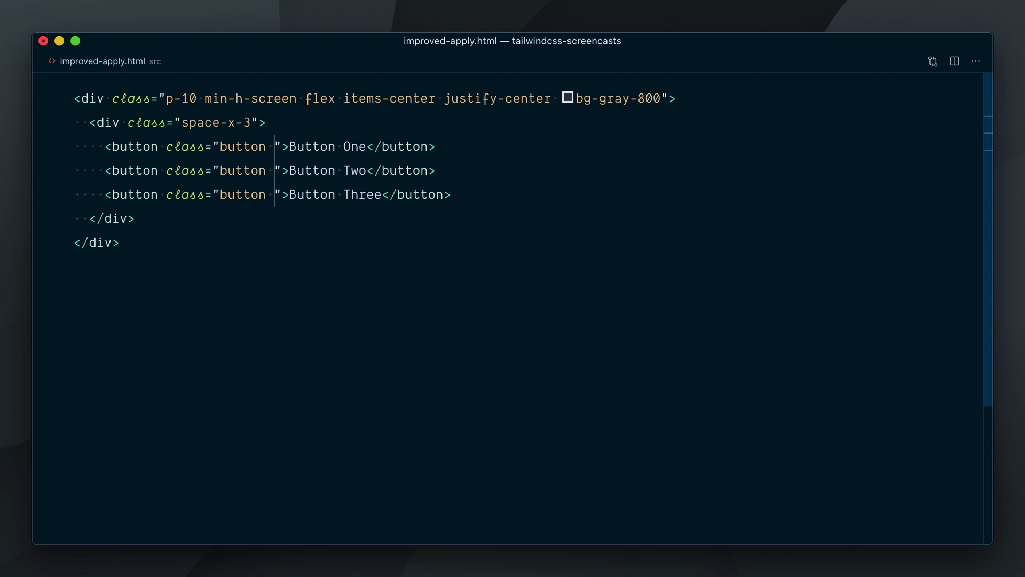
{"action": "type", "text": " button--ac"}
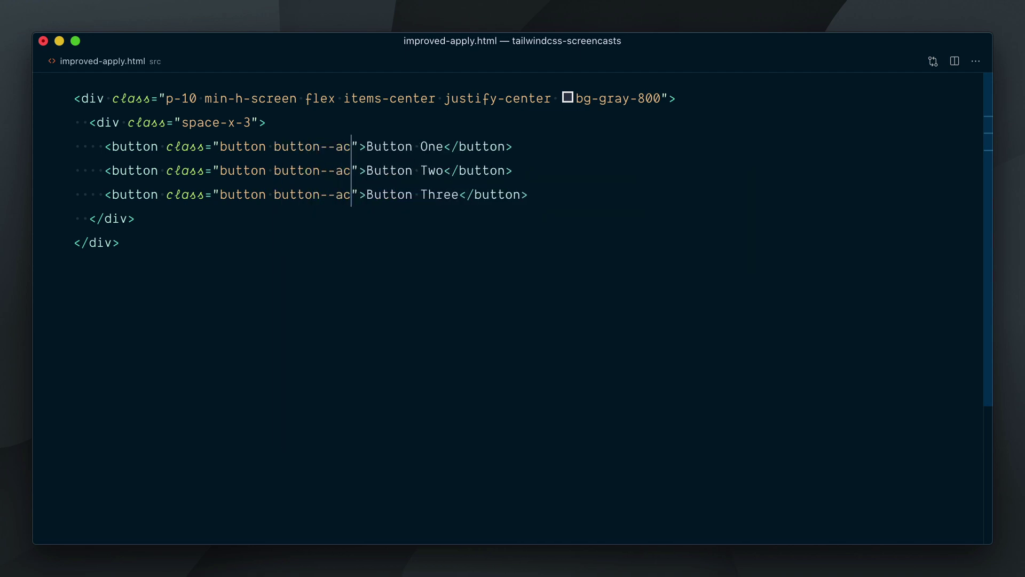
{"action": "type", "text": "tion"}
{"action": "double_click", "coordinate": [339, 172]}
{"action": "type", "text": "su"}
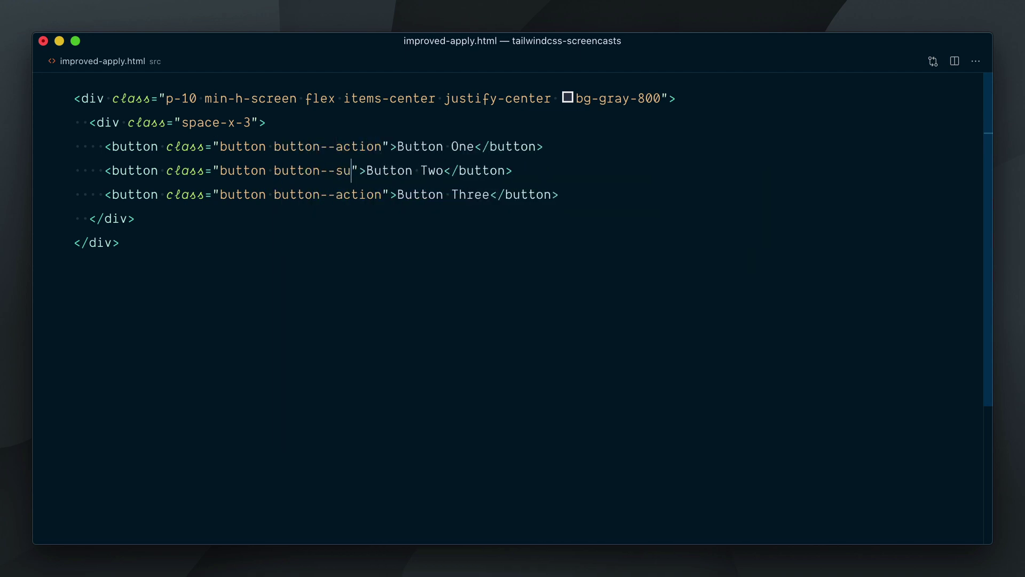
{"action": "type", "text": "ccess"}
{"action": "left_click", "coordinate": [356, 194]}
{"action": "double_click", "coordinate": [356, 194]}
{"action": "type", "text": "wa"}
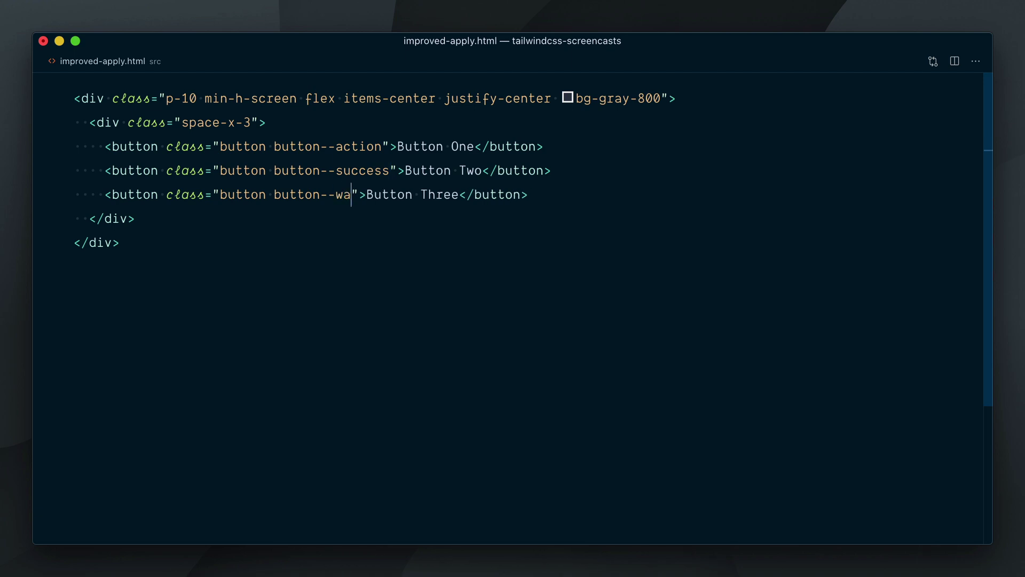
{"action": "type", "text": "rning"}
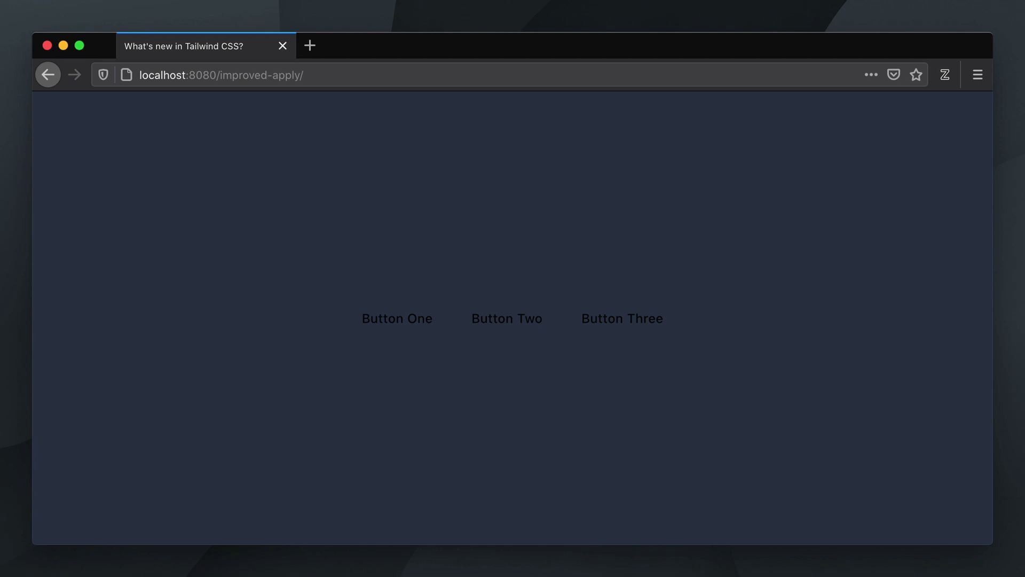
{"action": "scroll", "coordinate": [139, 245], "scroll_direction": "down", "scroll_amount": 2}
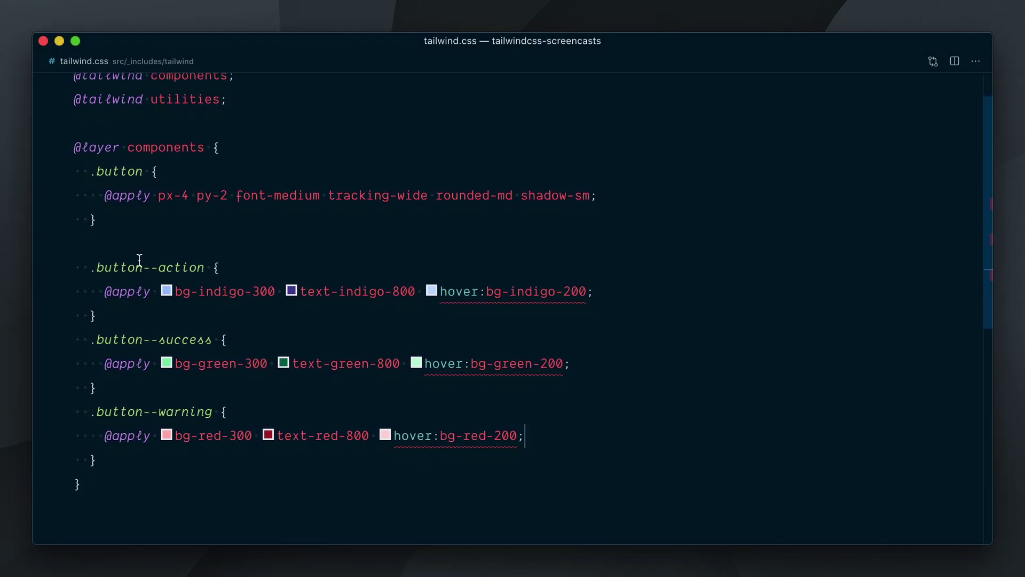
Step: Add a .button--action:hover rule applying bg-indigo-200, moved out of the action rule
{"action": "key", "text": "Down"}
{"action": "key", "text": "Return"}
{"action": "key", "text": "Return"}
{"action": "type", "text": ".button--"}
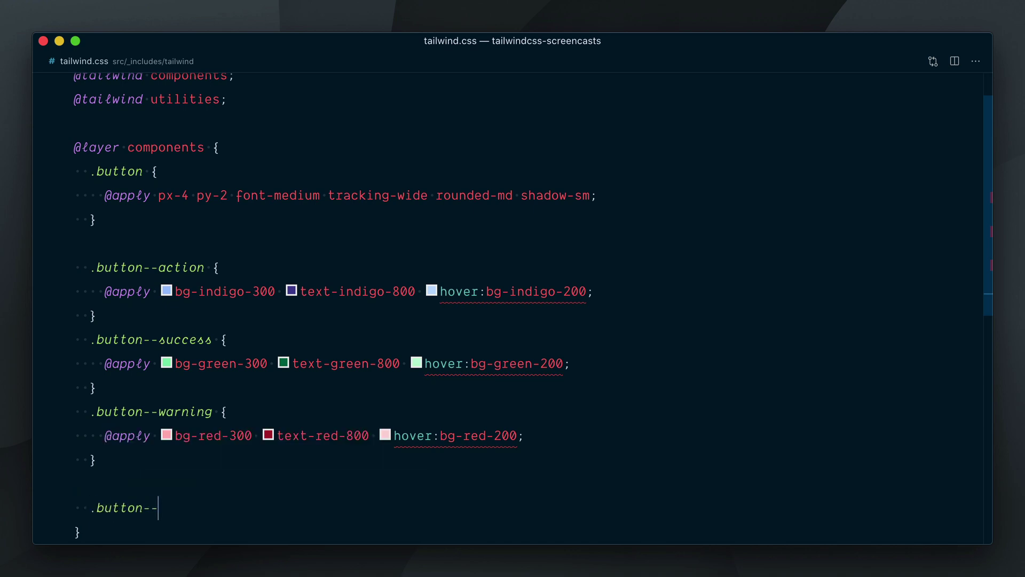
{"action": "type", "text": "action:hover {"}
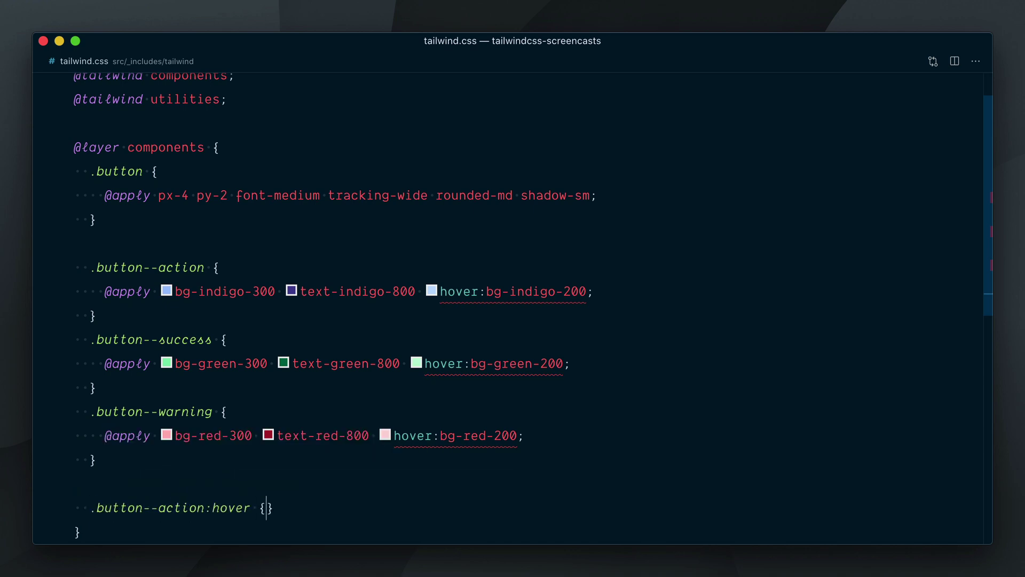
{"action": "key", "text": "Return"}
{"action": "type", "text": "@ap"}
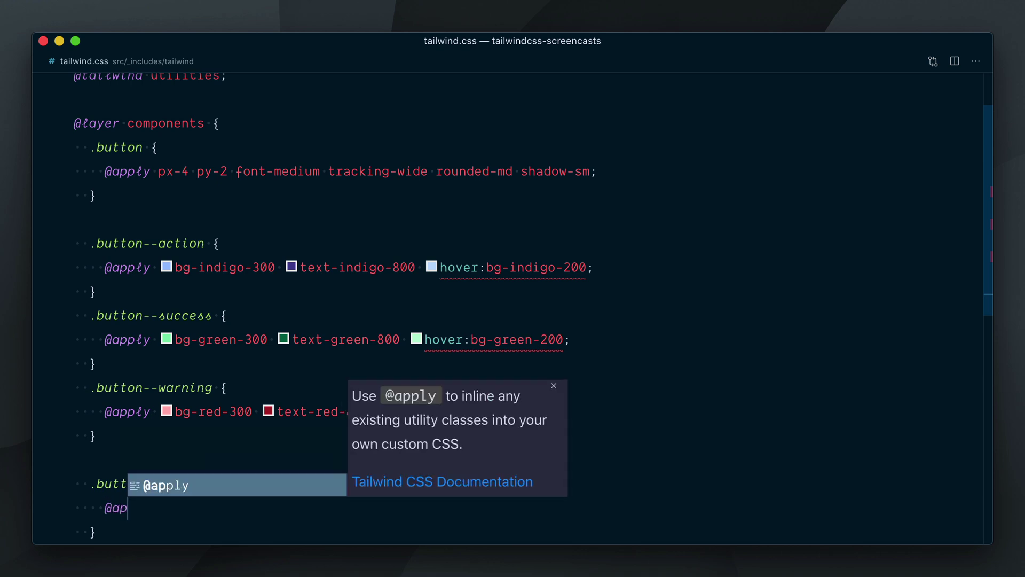
{"action": "type", "text": "ply"}
{"action": "left_click_drag", "start_coordinate": [587, 267], "coordinate": [441, 269]}
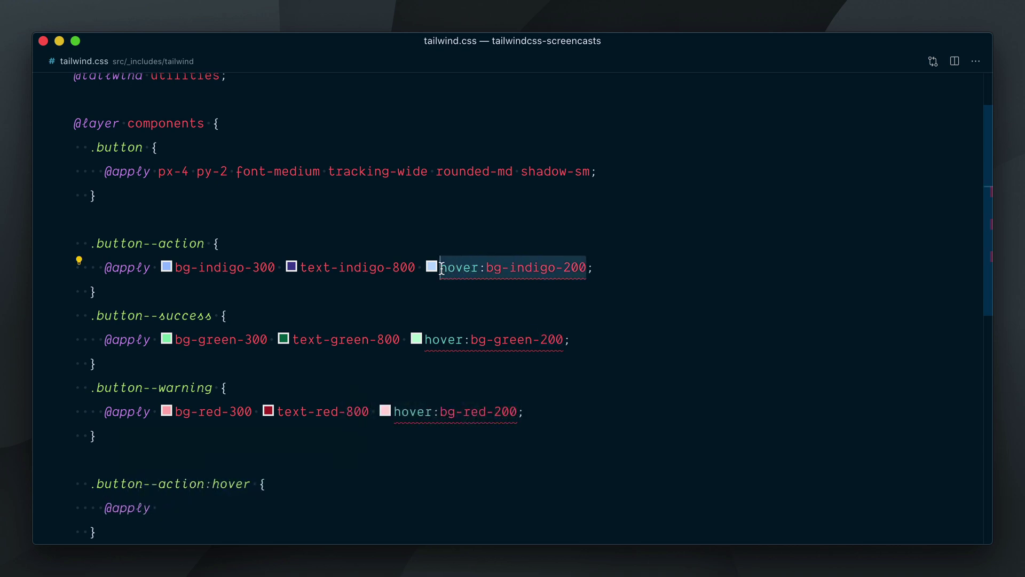
{"action": "key", "text": "ctrl+x"}
{"action": "left_click", "coordinate": [237, 508]}
{"action": "key", "text": "ctrl+v"}
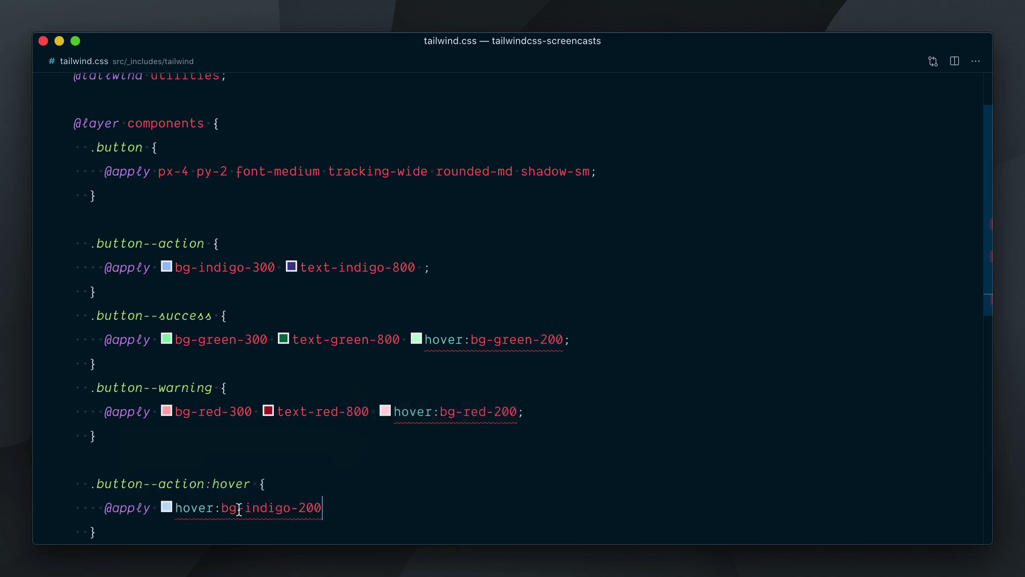
{"action": "key", "text": "alt+Left"}
{"action": "key", "text": "shift+alt+Left"}
{"action": "key", "text": "BackSpace"}
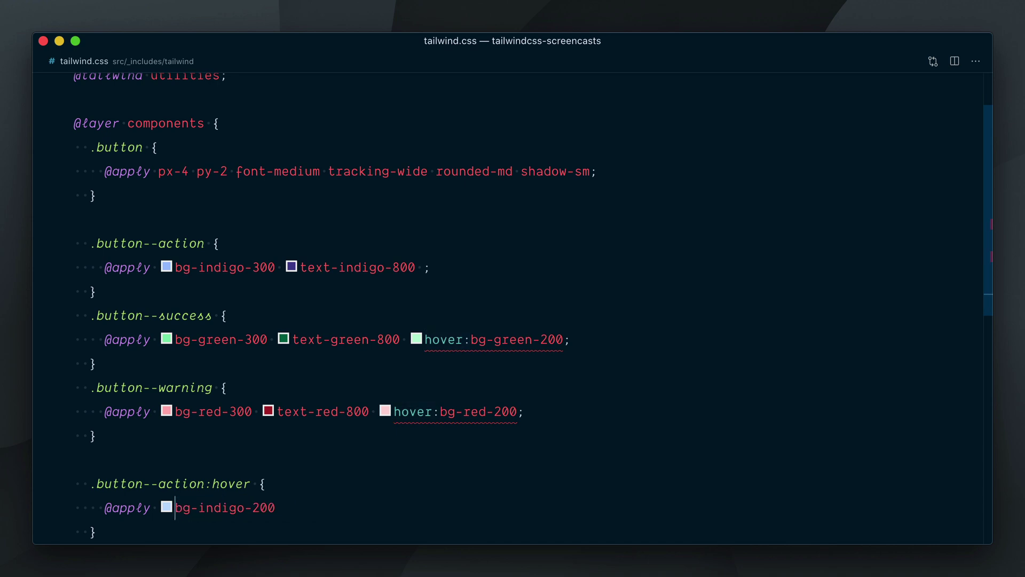
Step: Move the green and red hover backgrounds into success and warning :hover rules as plain bg classes
{"action": "key", "text": "Down"}
{"action": "key", "text": "End"}
{"action": "key", "text": "Return"}
{"action": "type", "text": ".button--success:hover "}
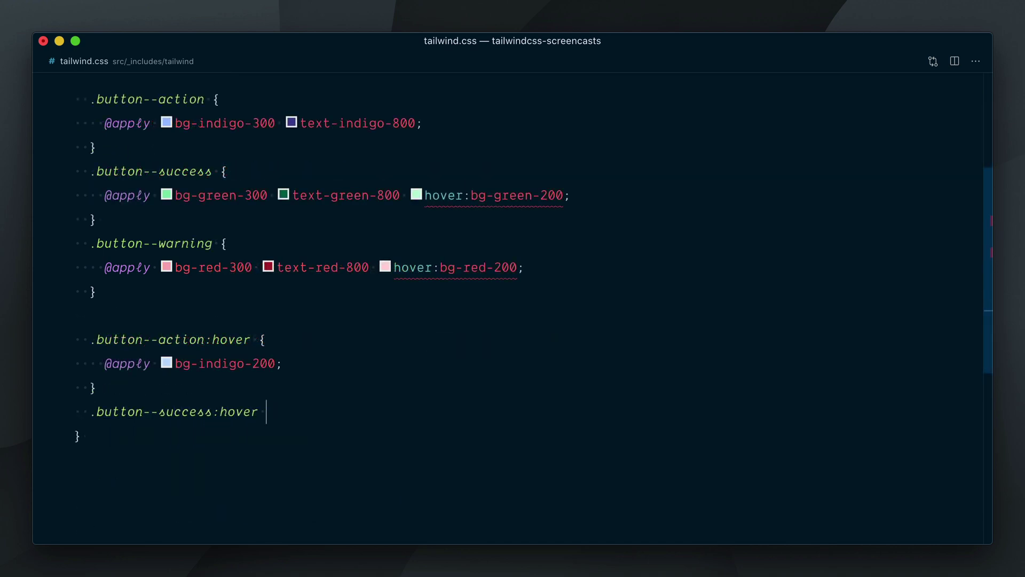
{"action": "type", "text": "{}@appl"}
{"action": "key", "text": "Tab"}
{"action": "key", "text": "ctrl+x"}
{"action": "key", "text": "ctrl+v"}
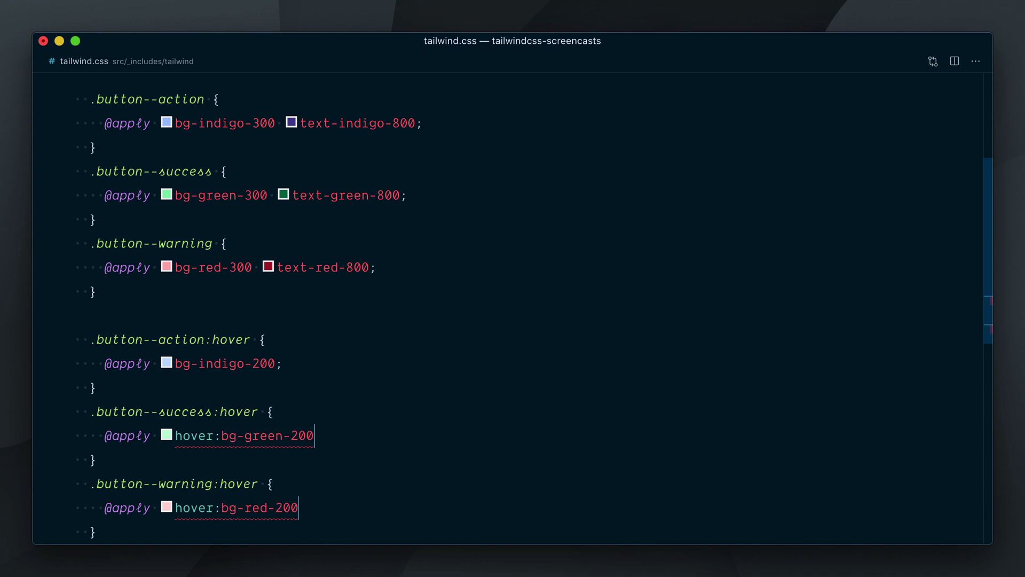
{"action": "key", "text": "shift+alt+Left"}
{"action": "key", "text": "BackSpace"}
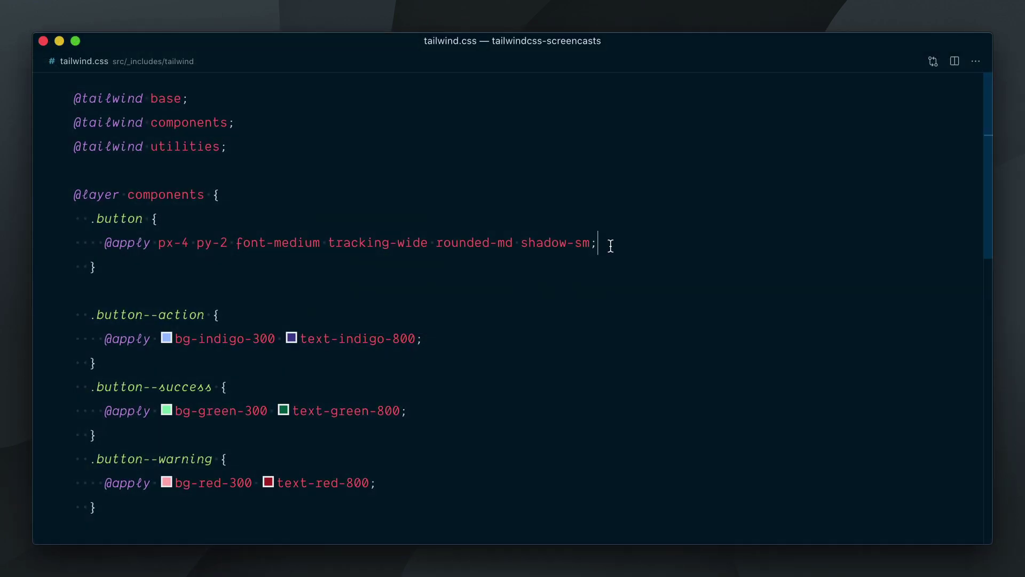
{"action": "key", "text": "Left"}
{"action": "type", "text": "lg:px-8"}
{"action": "mouse_move", "coordinate": [630, 243]}
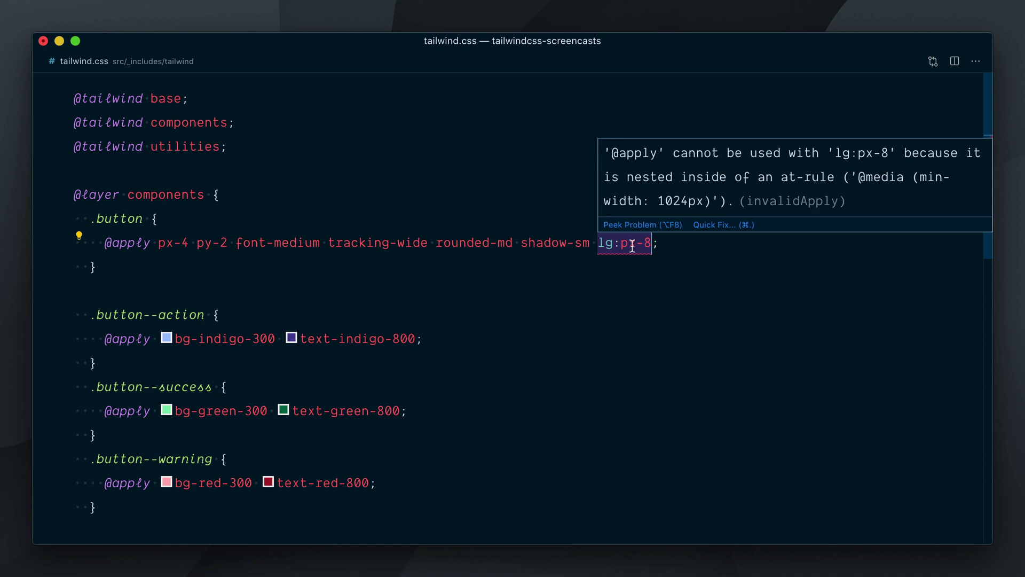
{"action": "key", "text": "Return"}
{"action": "key", "text": "Return"}
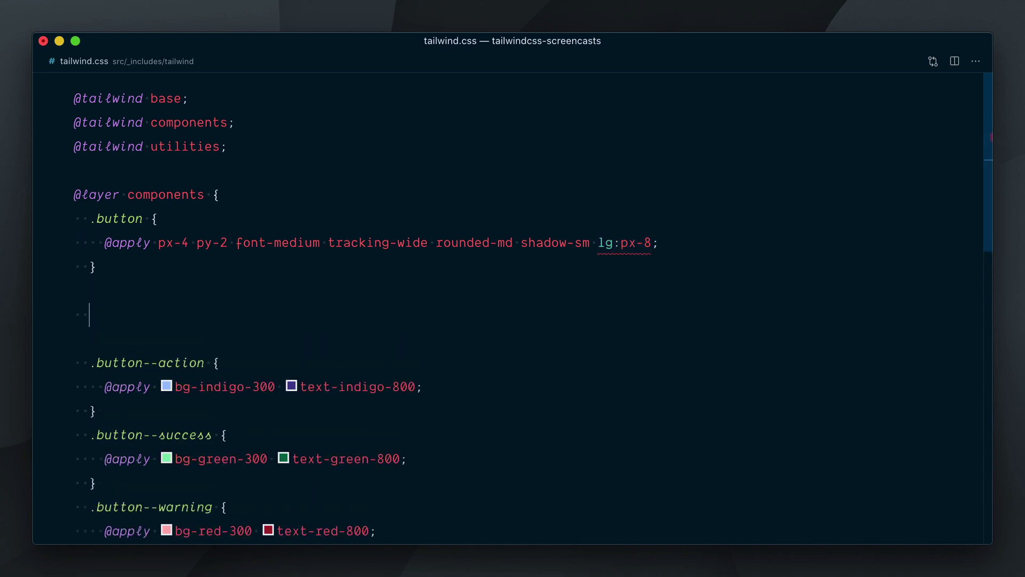
{"action": "type", "text": "@media (min-width:"}
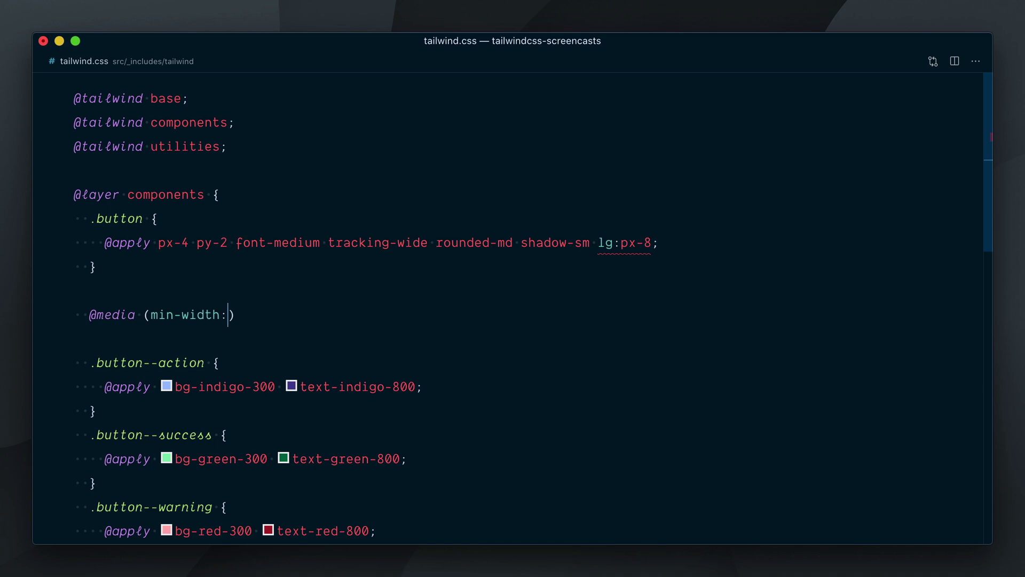
{"action": "type", "text": " 1024px) {"}
{"action": "key", "text": "Return"}
{"action": "key", "text": "Down"}
{"action": "key", "text": "End"}
{"action": "key", "text": "shift+Up"}
{"action": "key", "text": "shift+Up"}
{"action": "key", "text": "shift+Home"}
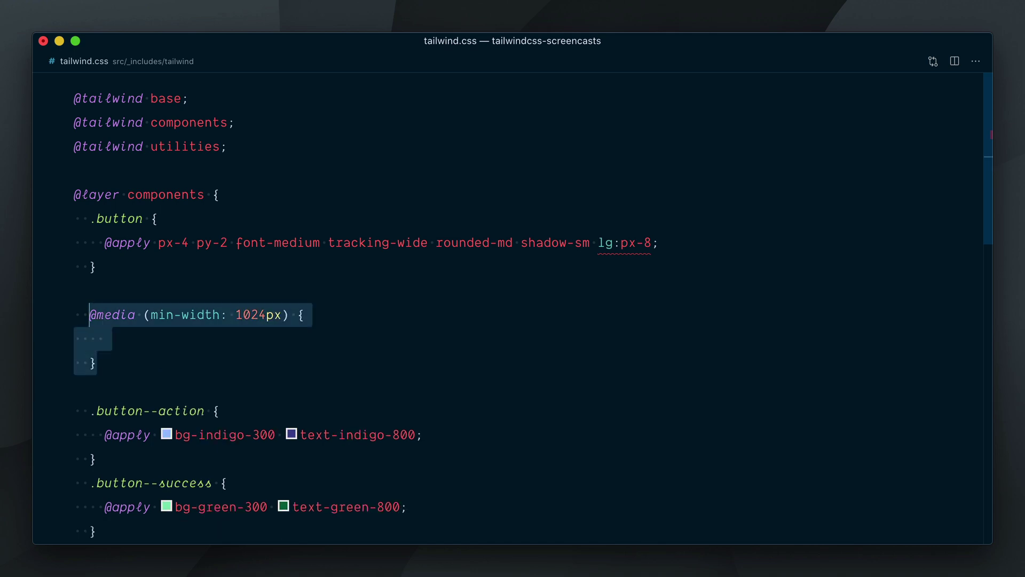
{"action": "type", "text": "@screen "}
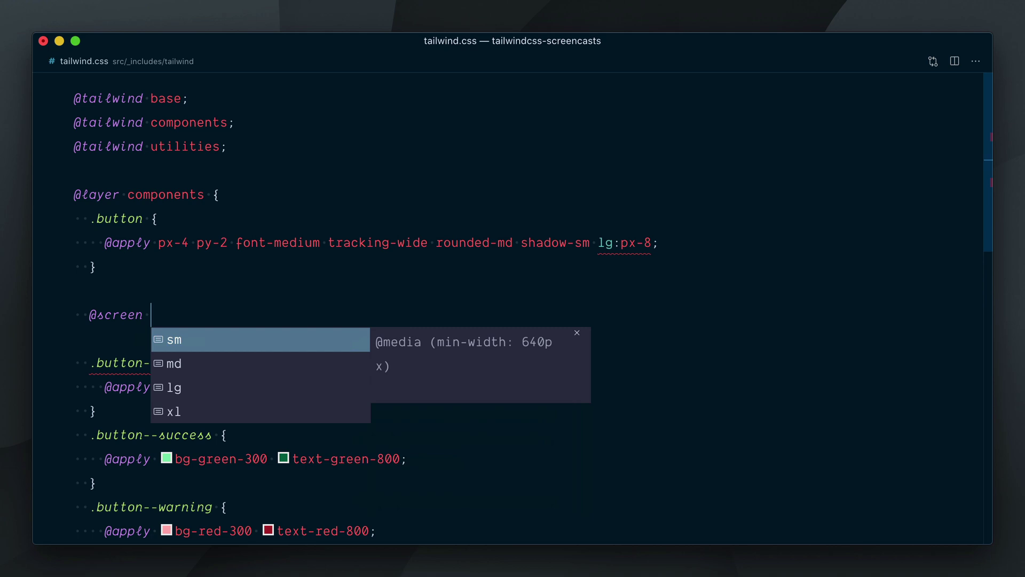
{"action": "type", "text": "lg {"}
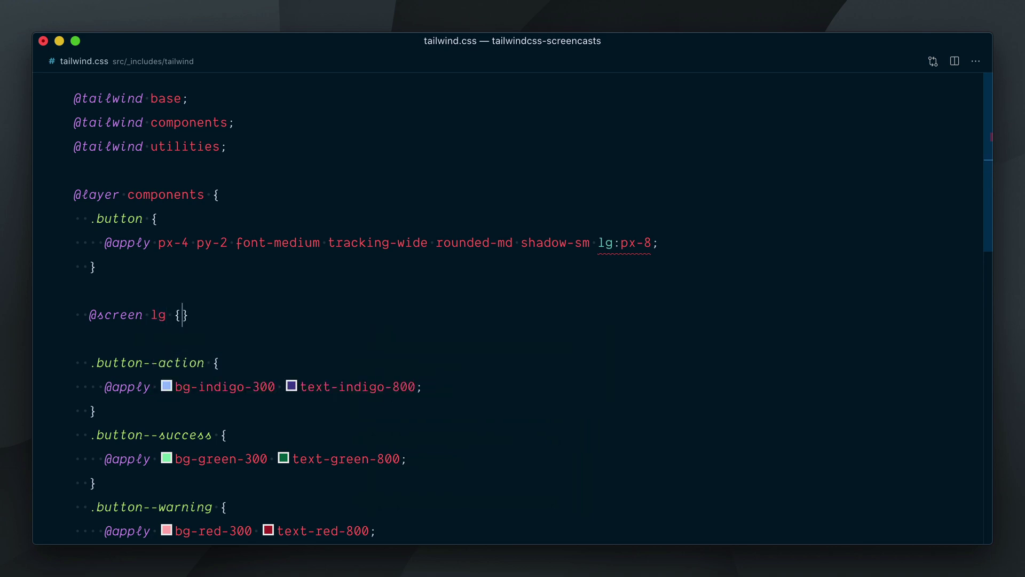
{"action": "key", "text": "Return"}
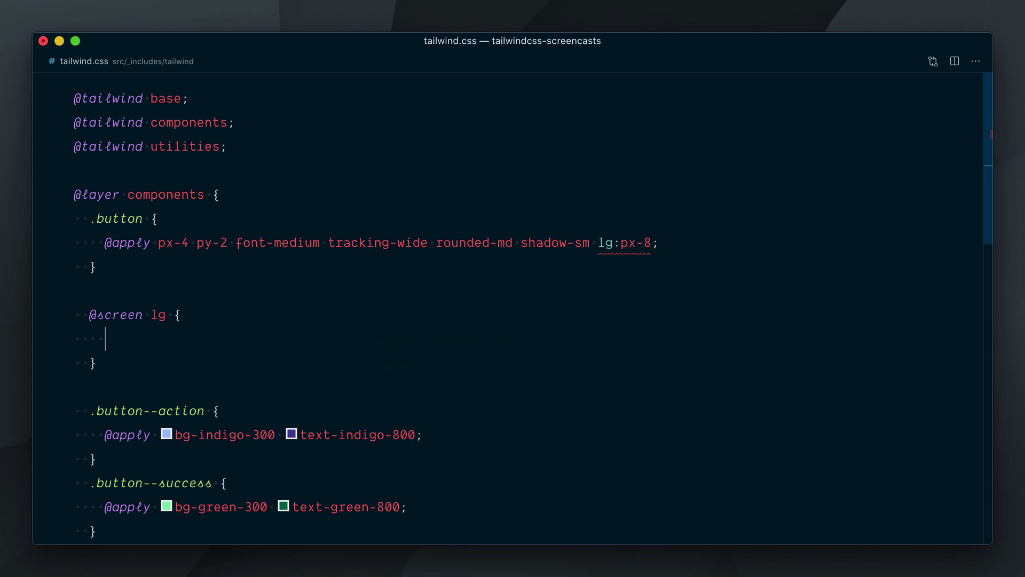
{"action": "type", "text": "."}
{"action": "type", "text": "but"}
{"action": "key", "text": "Tab"}
{"action": "type", "text": "{"}
{"action": "key", "text": "Return"}
{"action": "type", "text": "@"}
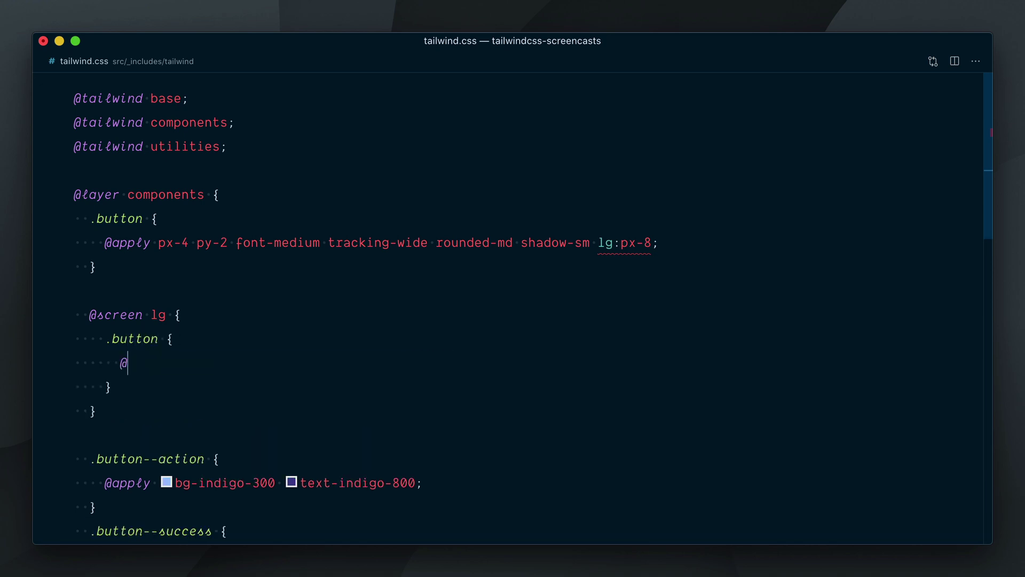
{"action": "type", "text": "apply px-8;"}
{"action": "left_click_drag", "start_coordinate": [590, 242], "coordinate": [654, 242]}
{"action": "key", "text": "BackSpace"}
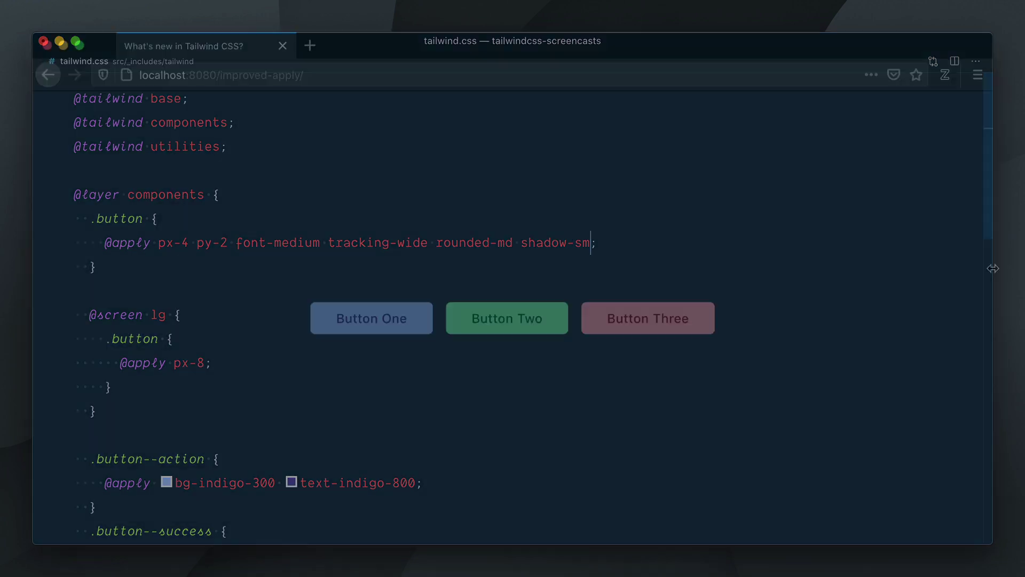
{"action": "mouse_move", "coordinate": [993, 264]}
{"action": "left_mouse_down"}
{"action": "mouse_move", "coordinate": [849, 263]}
{"action": "mouse_move", "coordinate": [901, 268]}
{"action": "left_mouse_up"}
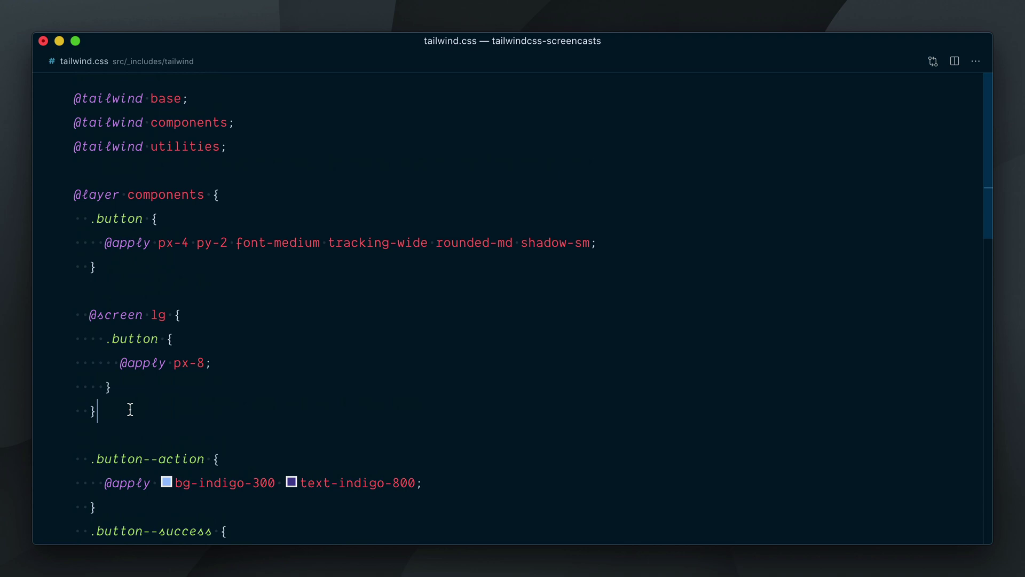
{"action": "key", "text": "Return"}
{"action": "key", "text": "Return"}
{"action": "type", "text": ".button"}
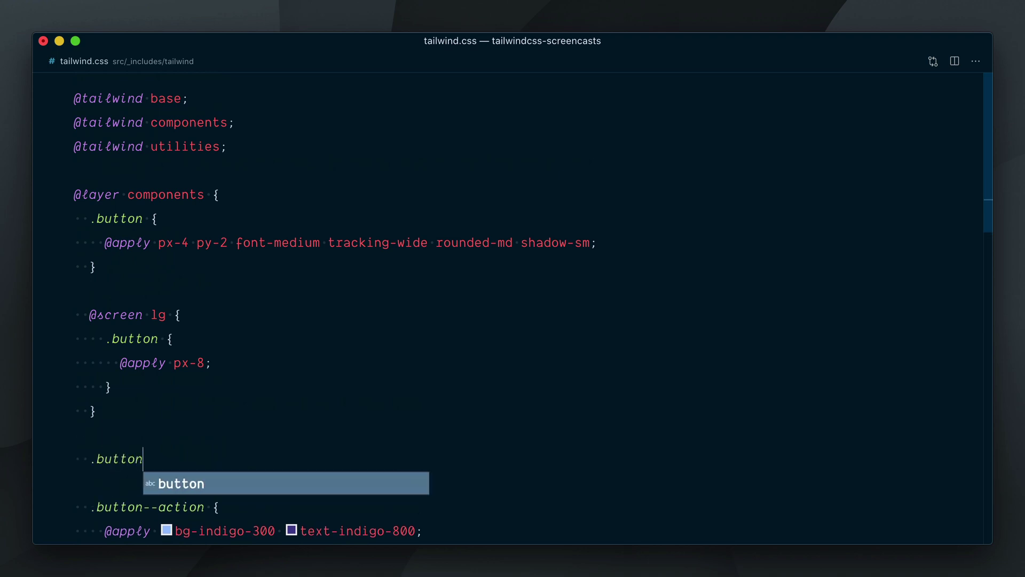
{"action": "type", "text": ":focus {"}
{"action": "key", "text": "Return"}
{"action": "type", "text": "@s"}
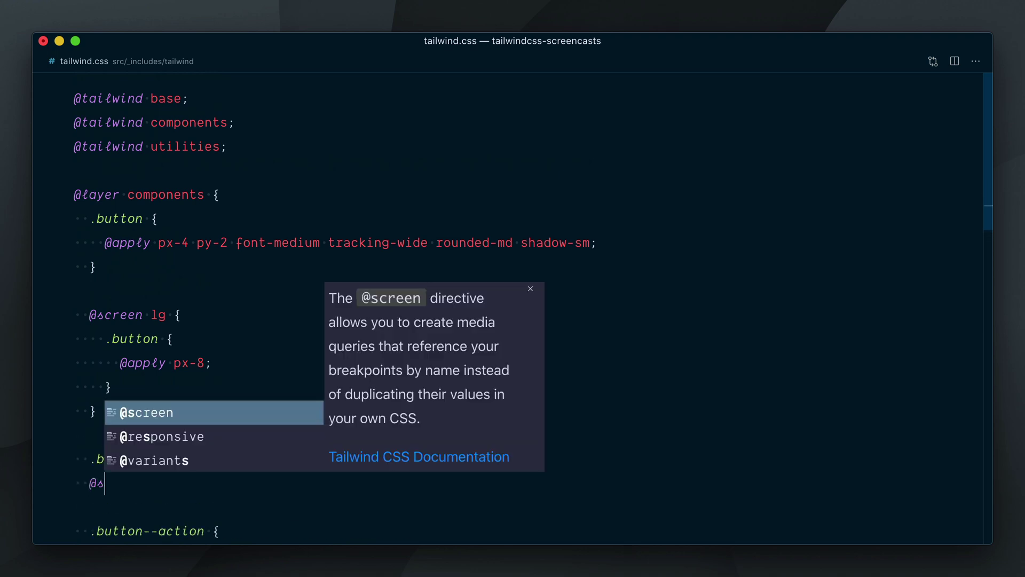
{"action": "key", "text": "Tab"}
{"action": "type", "text": "xl {"}
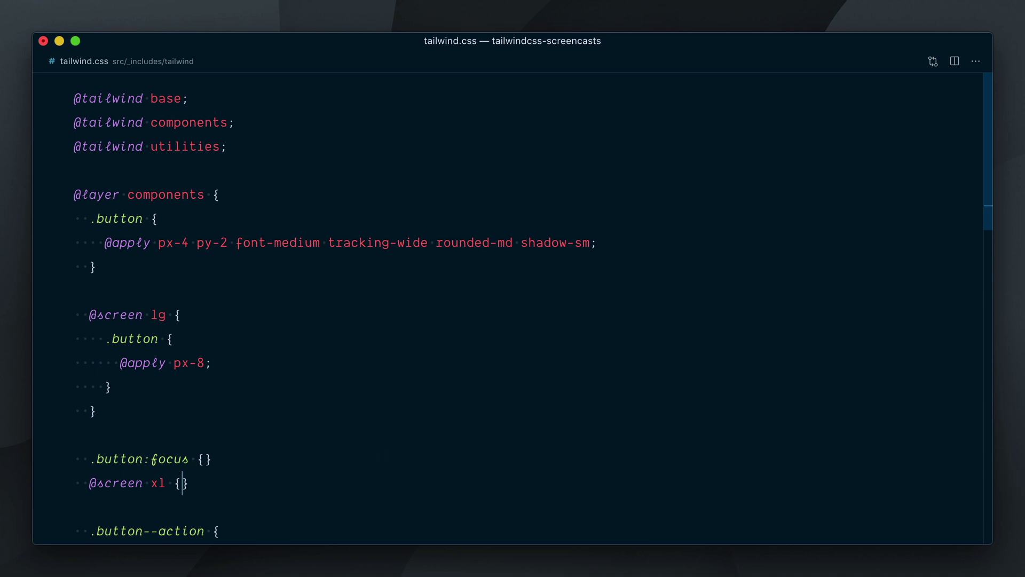
{"action": "key", "text": "Right"}
{"action": "key", "text": "shift+Up"}
{"action": "key", "text": "shift+Up"}
{"action": "key", "text": "BackSpace"}
{"action": "key", "text": "BackSpace"}
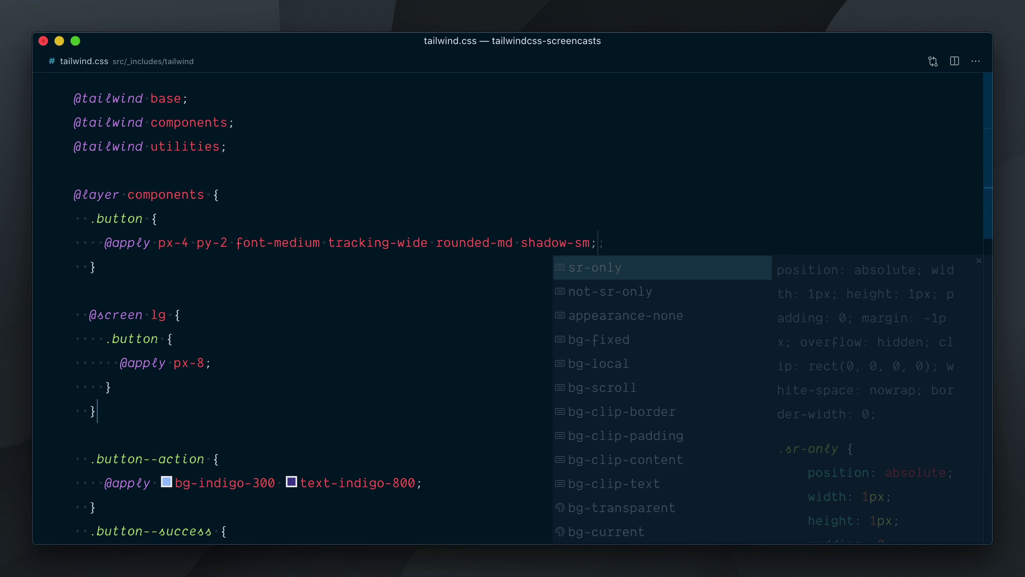
{"action": "type", "text": "lg:px-8"}
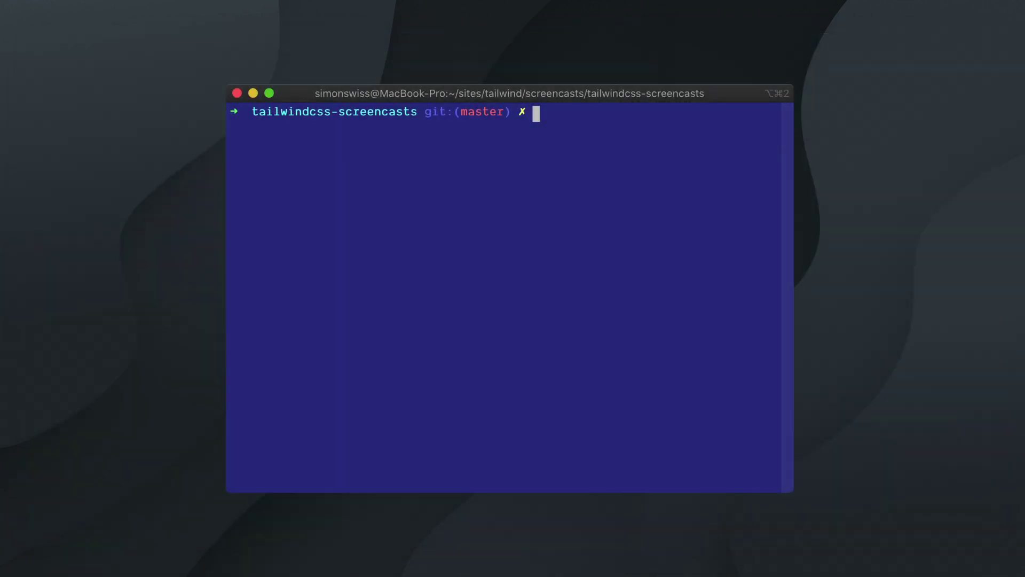
{"action": "type", "text": "yarn"}
{"action": "type", "text": " add tailwind"}
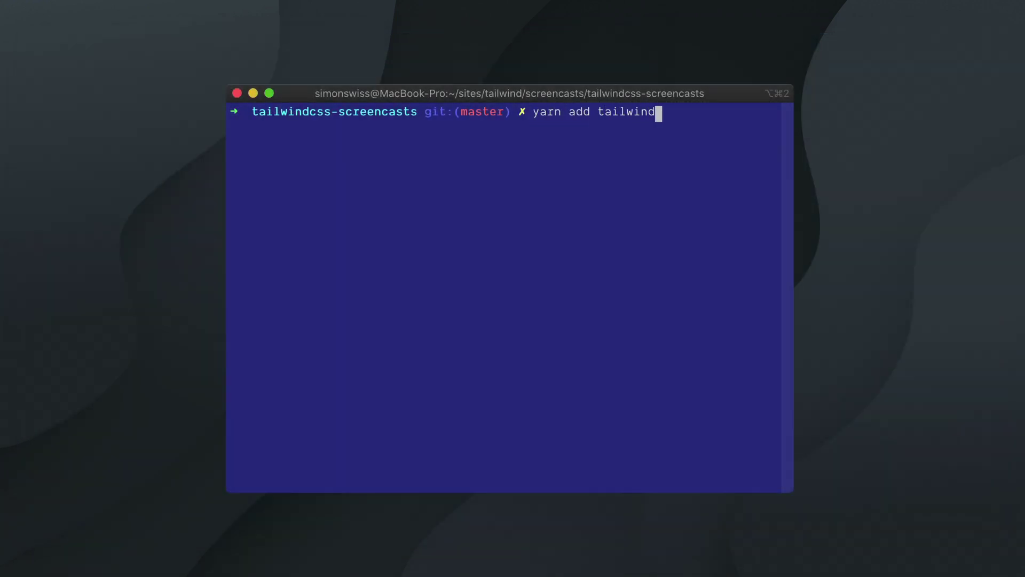
{"action": "type", "text": "css"}
Step: Run 'yarn add tailwindcss' to install tailwindcss 1.9.6
{"action": "key", "text": "Return"}
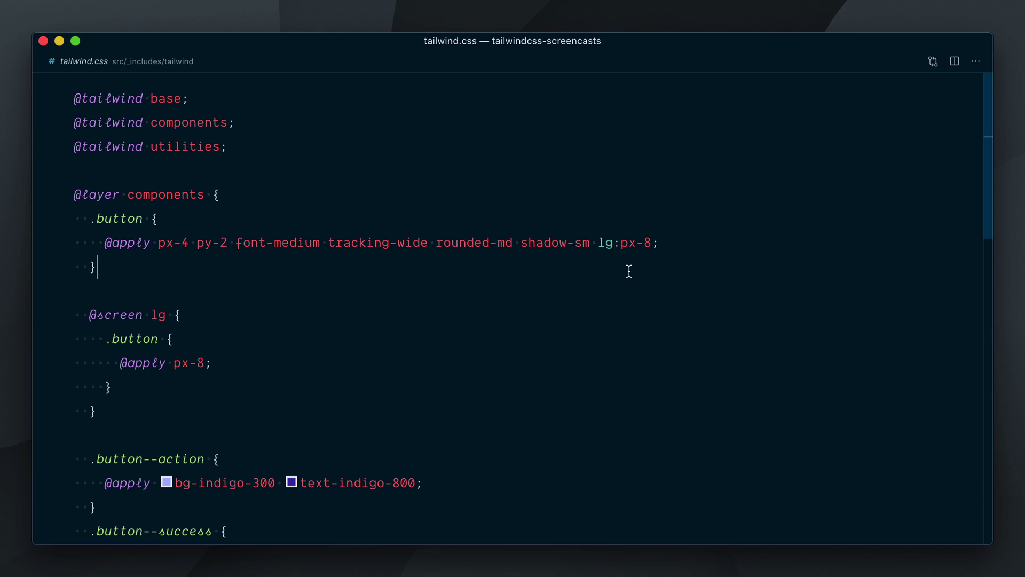
{"action": "mouse_move", "coordinate": [625, 243]}
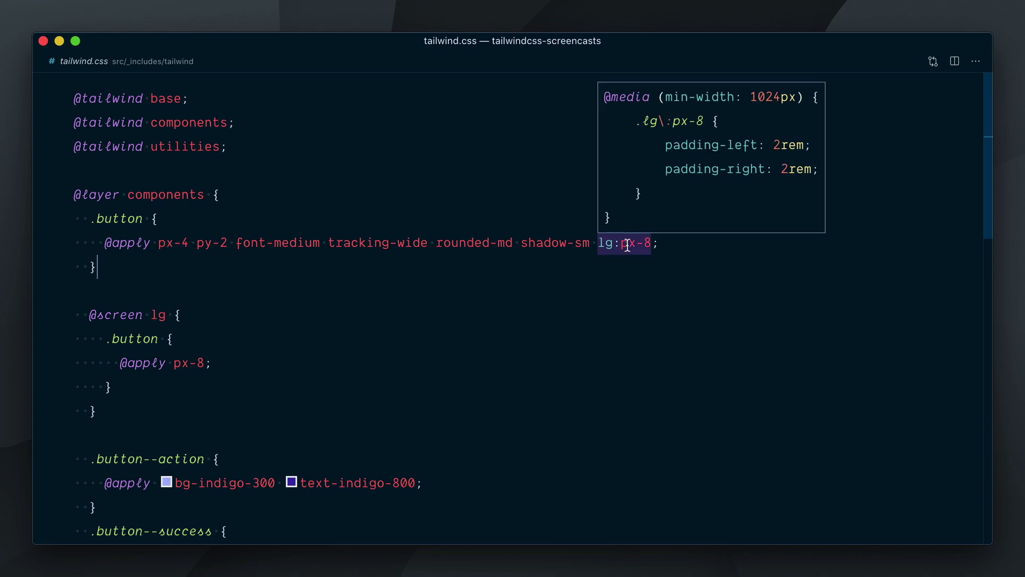
{"action": "left_click_drag", "start_coordinate": [96, 411], "coordinate": [19, 303]}
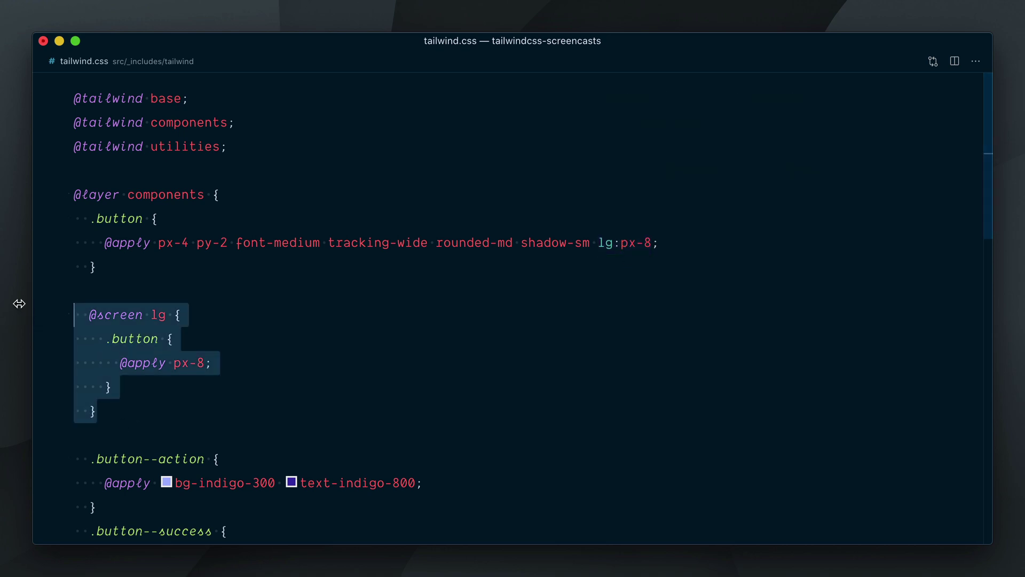
{"action": "key", "text": "BackSpace"}
{"action": "key", "text": "BackSpace"}
{"action": "scroll", "coordinate": [213, 321], "scroll_direction": "down", "scroll_amount": 5}
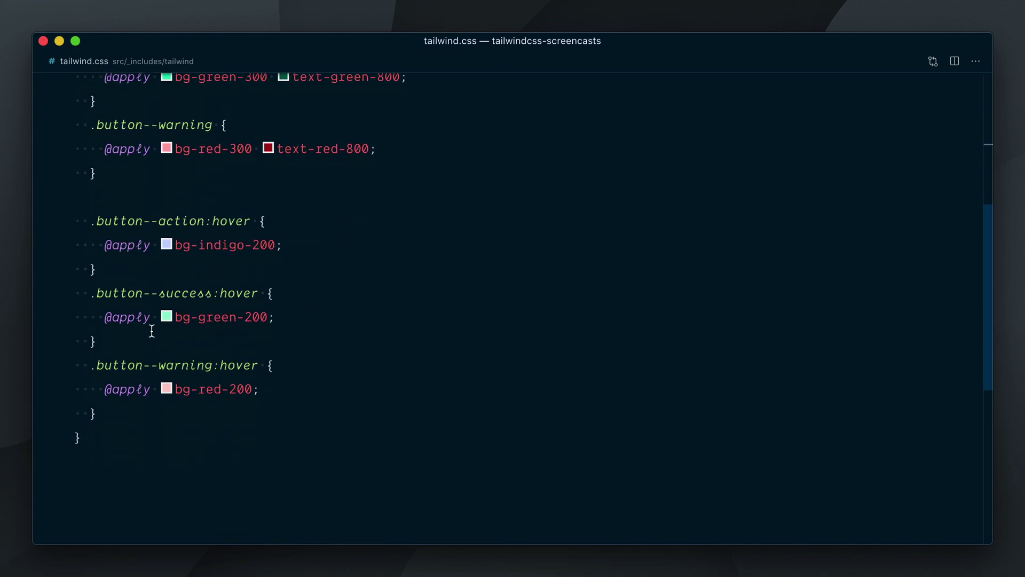
{"action": "left_click_drag", "start_coordinate": [159, 221], "coordinate": [247, 225]}
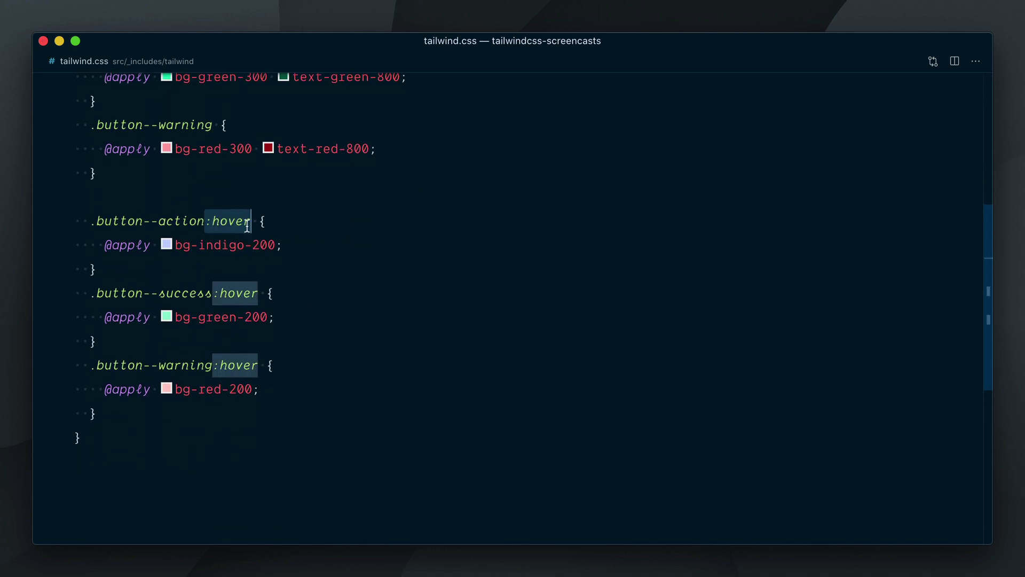
{"action": "key", "text": "super+d"}
{"action": "key", "text": "super+d"}
{"action": "key", "text": "Down"}
{"action": "key", "text": "Home"}
{"action": "key", "text": "alt+Right"}
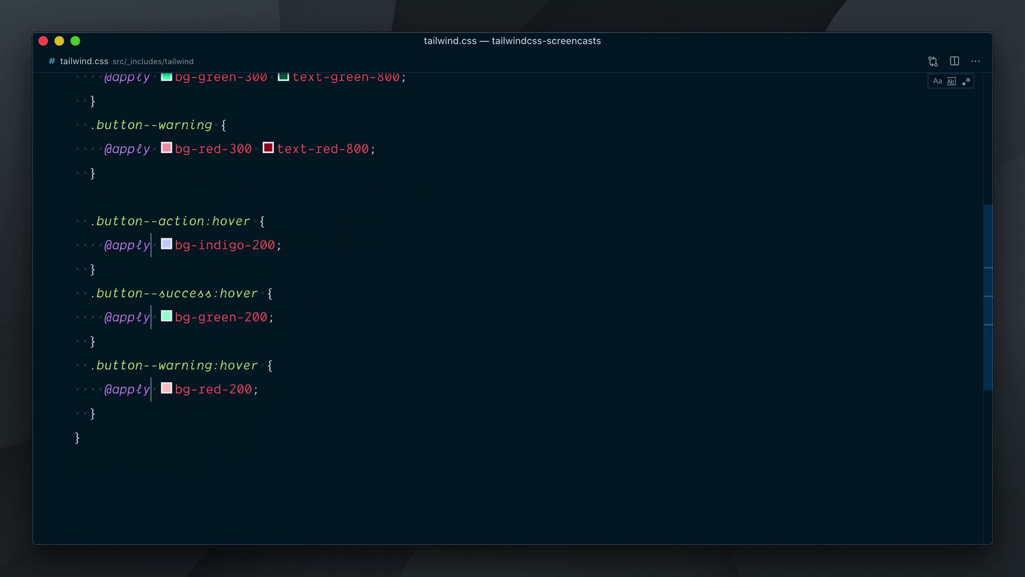
{"action": "key", "text": "Right"}
{"action": "key", "text": "shift+alt+Right"}
{"action": "key", "text": "shift+End"}
{"action": "key", "text": "shift+Left"}
{"action": "key", "text": "super+c"}
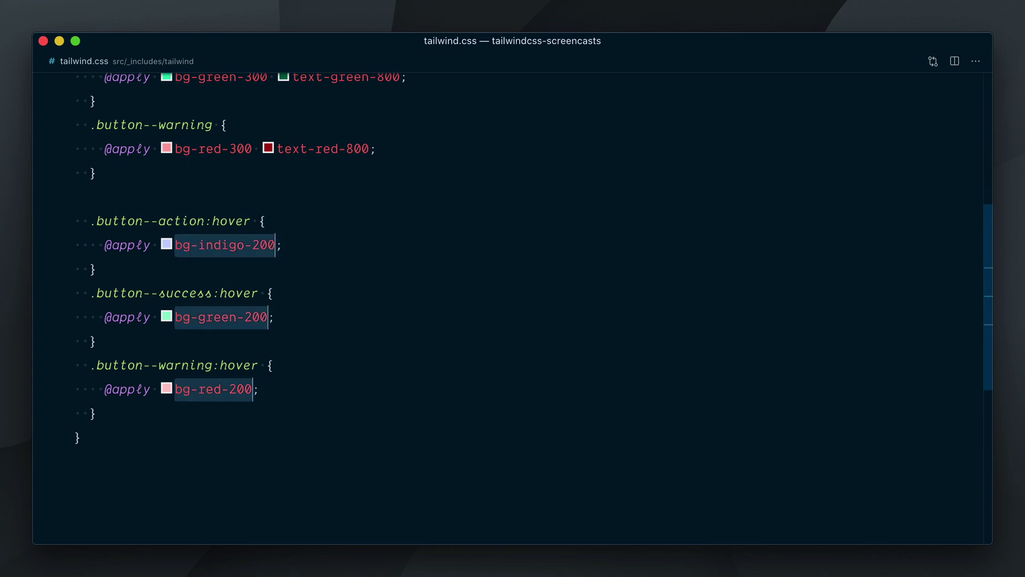
{"action": "key", "text": "BackSpace"}
{"action": "key", "text": "shift+Down"}
{"action": "key", "text": "shift+Up"}
{"action": "key", "text": "shift+Up"}
{"action": "key", "text": "shift+Up"}
{"action": "key", "text": "BackSpace"}
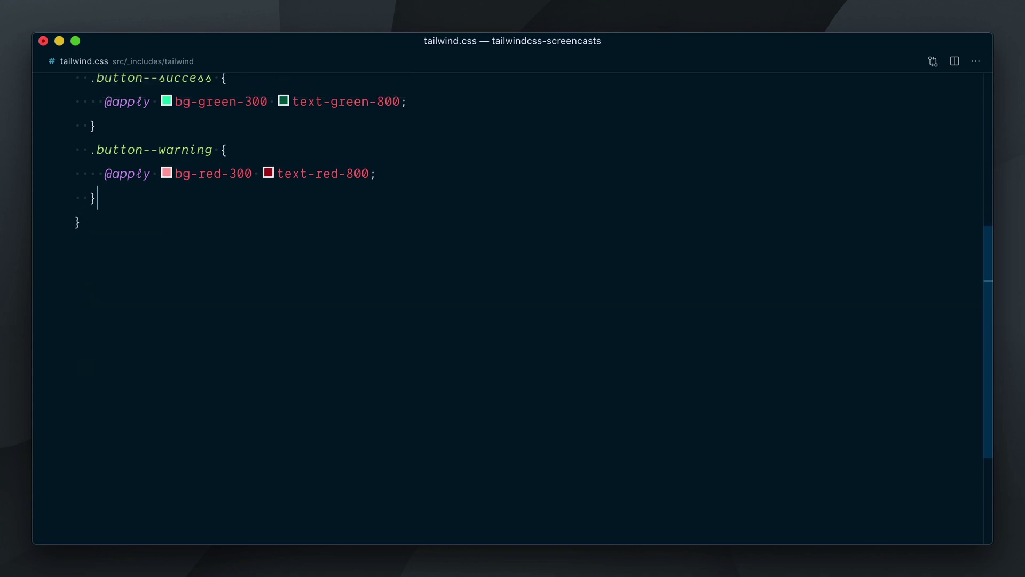
{"action": "key", "text": "BackSpace"}
{"action": "key", "text": "super+v"}
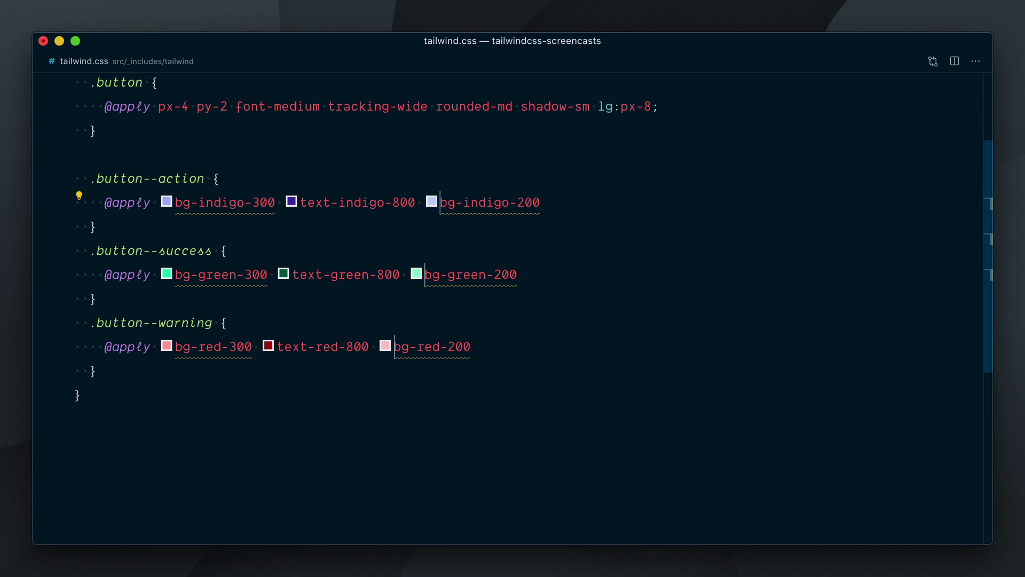
{"action": "type", "text": "hover:"}
{"action": "key", "text": "super+s"}
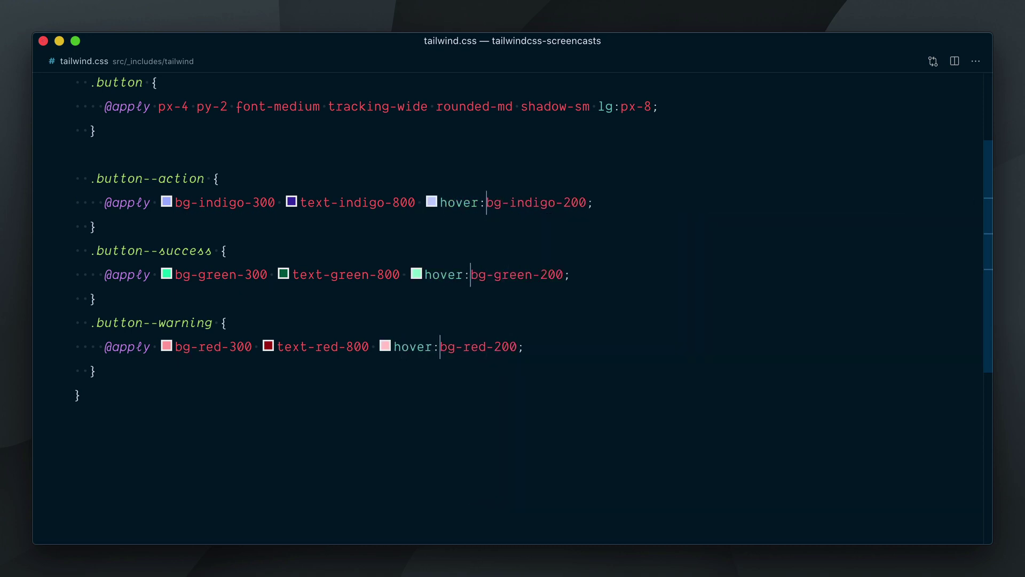
{"action": "scroll", "coordinate": [513, 304], "scroll_direction": "up", "scroll_amount": 3}
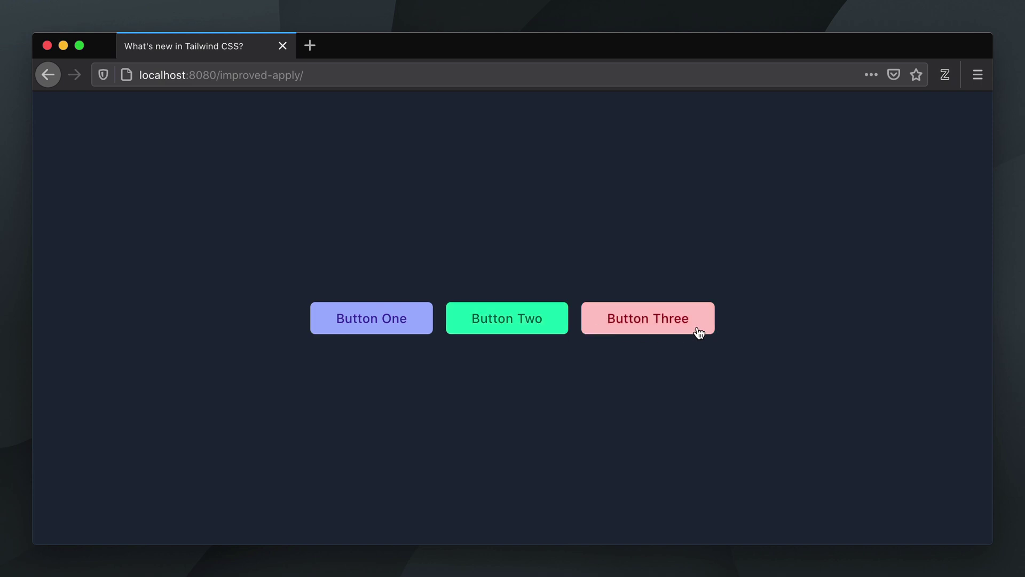
{"action": "mouse_move", "coordinate": [994, 337]}
{"action": "left_mouse_down"}
{"action": "mouse_move", "coordinate": [900, 337]}
{"action": "mouse_move", "coordinate": [962, 339]}
{"action": "left_mouse_up"}
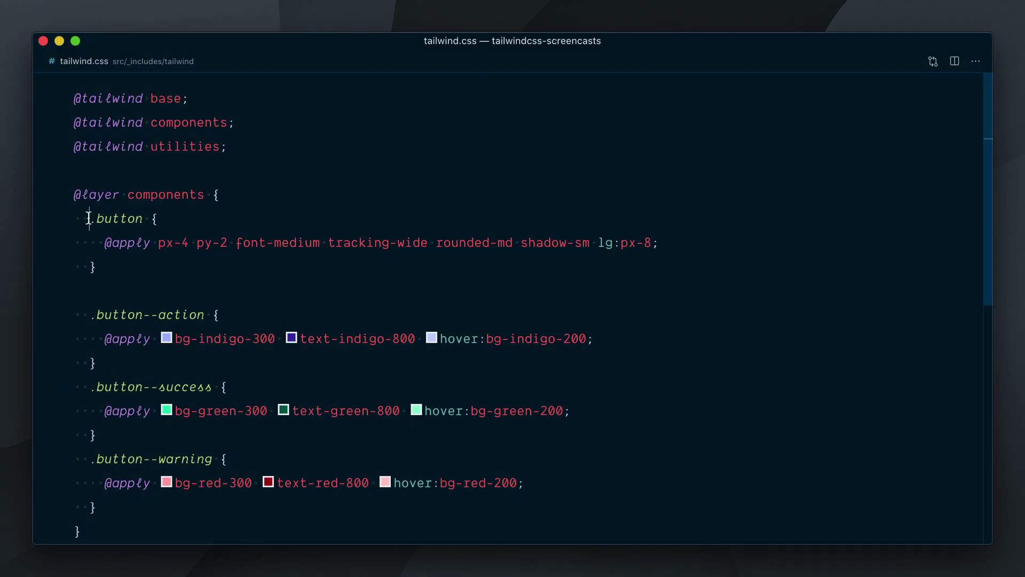
{"action": "mouse_move", "coordinate": [91, 217]}
{"action": "left_mouse_down"}
{"action": "mouse_move", "coordinate": [198, 355]}
{"action": "mouse_move", "coordinate": [312, 465]}
{"action": "mouse_move", "coordinate": [304, 494]}
{"action": "mouse_move", "coordinate": [317, 501]}
{"action": "left_mouse_up"}
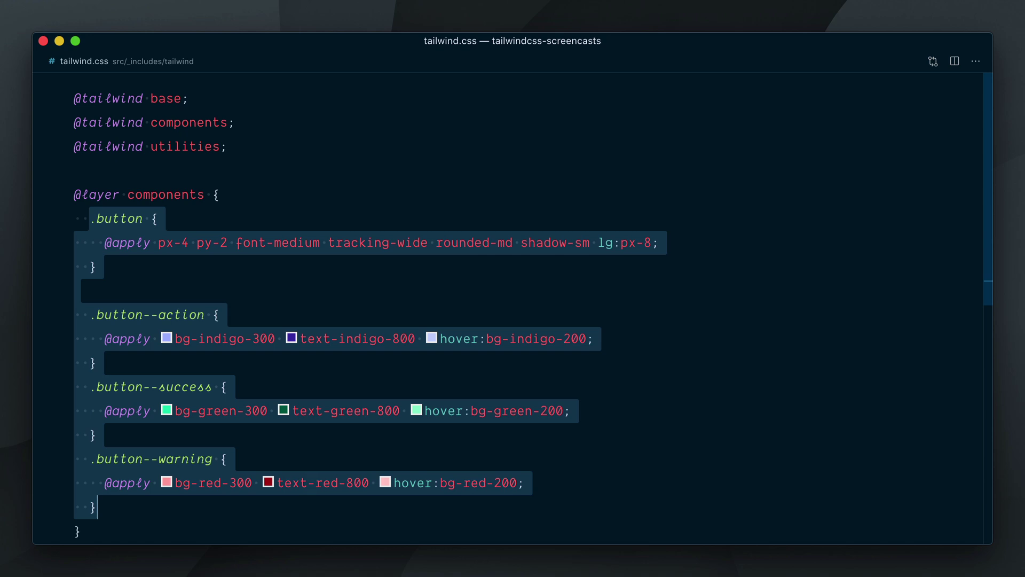
{"action": "key", "text": "Escape"}
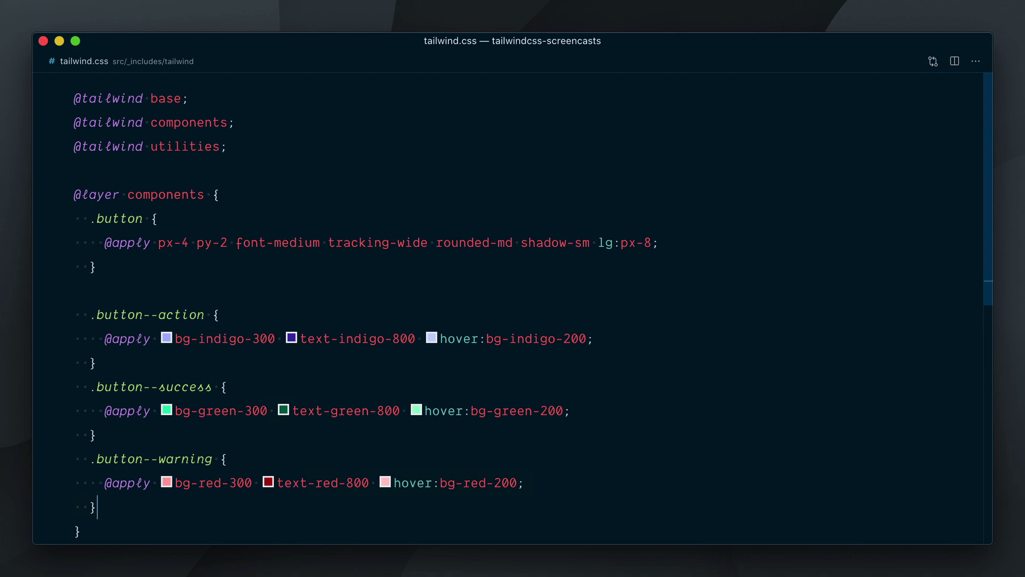
{"action": "key", "text": "Up"}
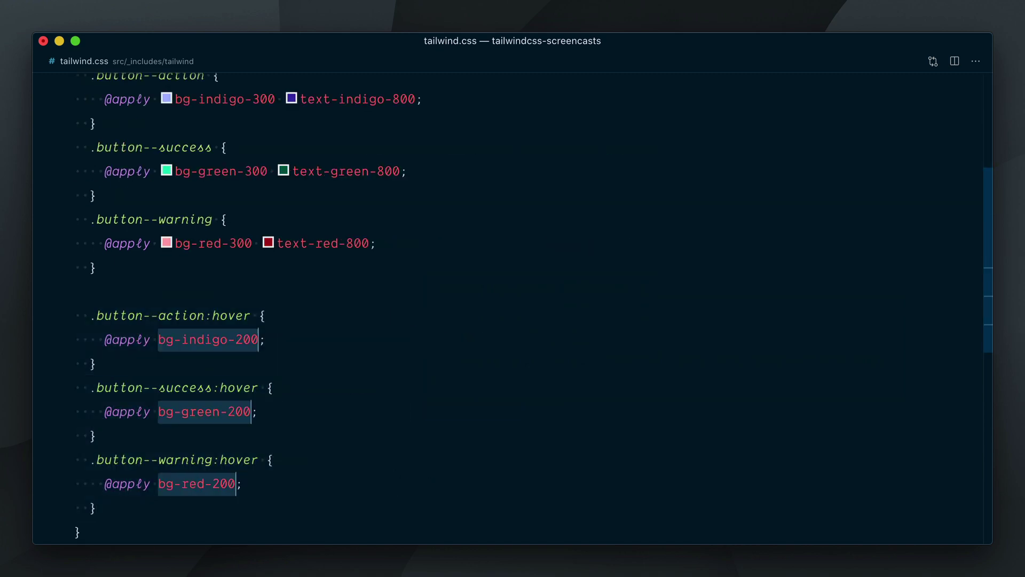
{"action": "scroll", "coordinate": [991, 141], "scroll_direction": "up", "scroll_amount": 5}
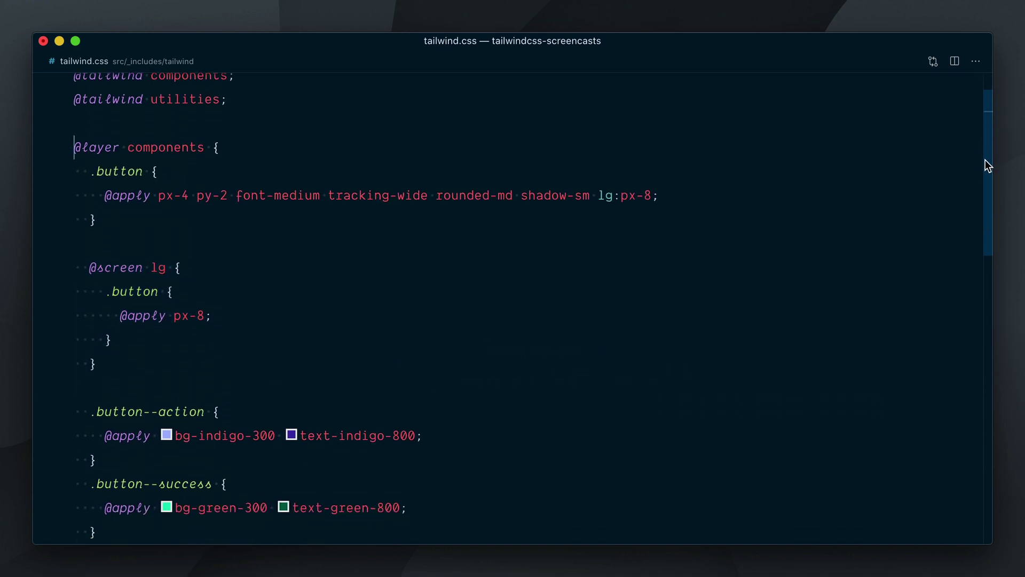
{"action": "left_click_drag", "start_coordinate": [990, 142], "coordinate": [985, 198]}
{"action": "scroll", "coordinate": [972, 229], "scroll_direction": "down", "scroll_amount": 5}
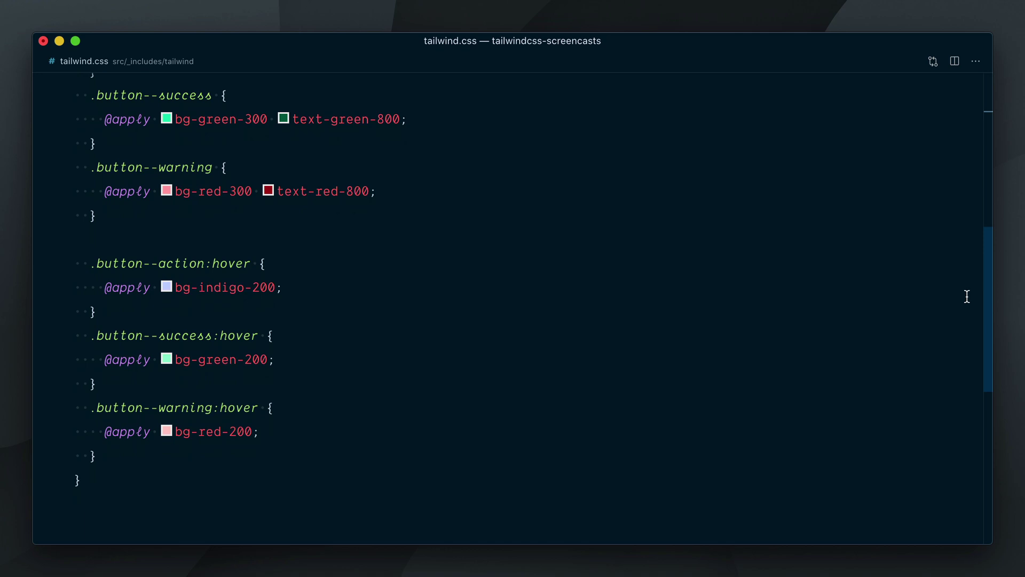
{"action": "scroll", "coordinate": [991, 226], "scroll_direction": "up", "scroll_amount": 3}
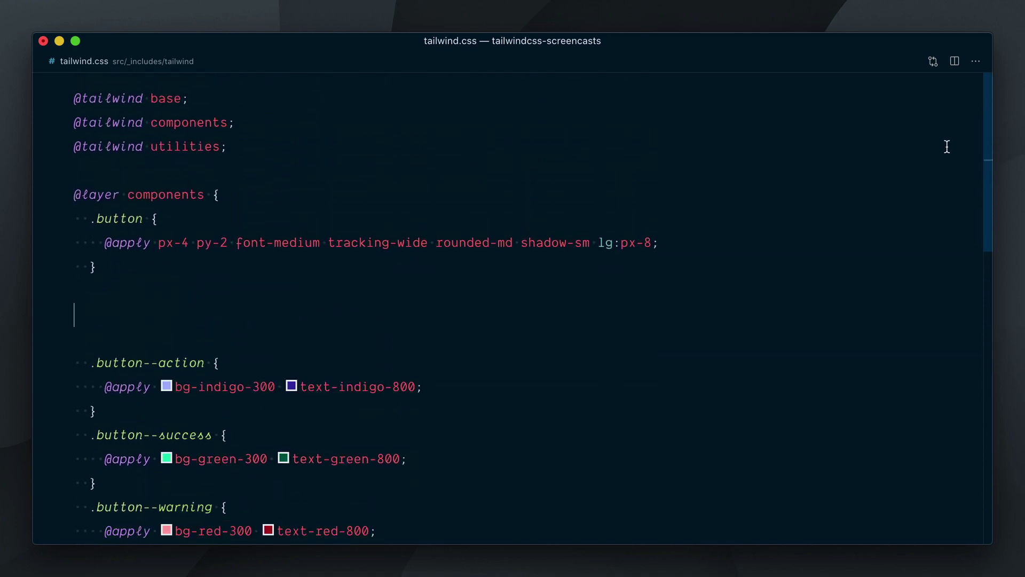
{"action": "key", "text": "super+s"}
{"action": "scroll", "coordinate": [769, 314], "scroll_direction": "up", "scroll_amount": 5}
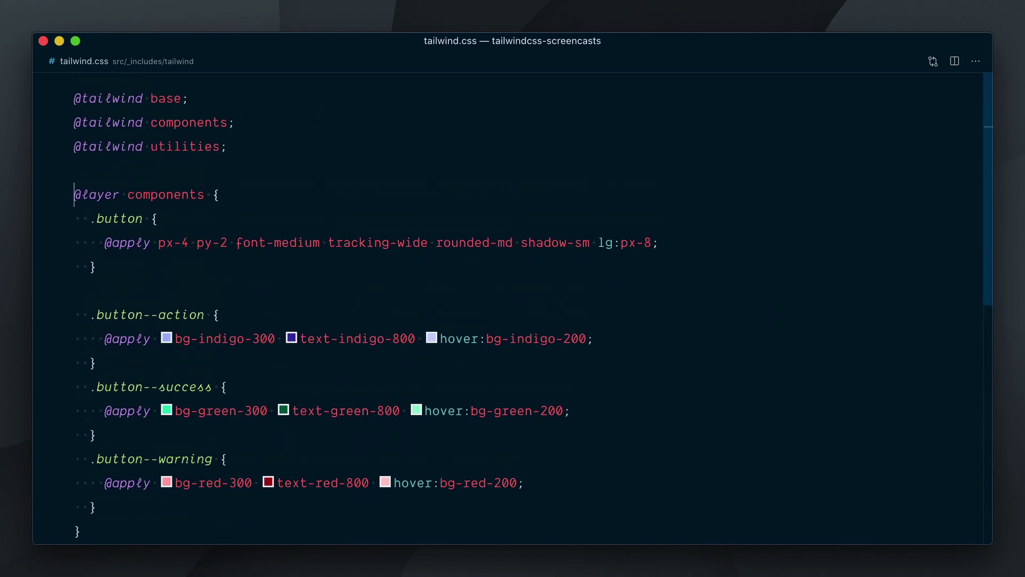